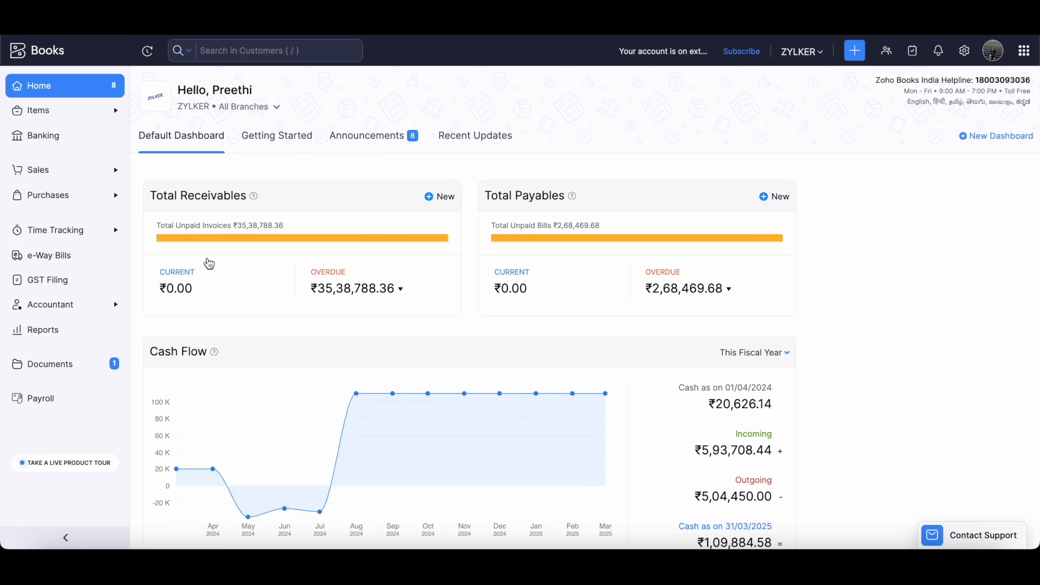
Open the e-Invoicing page under Settings and begin enabling e-Invoicing.
left_click(966, 52)
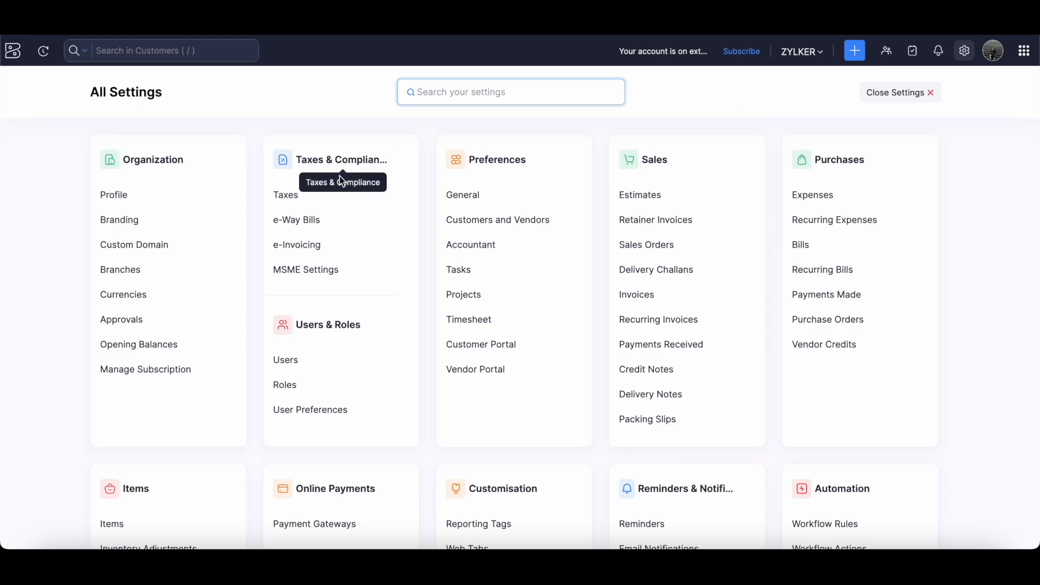
left_click(320, 252)
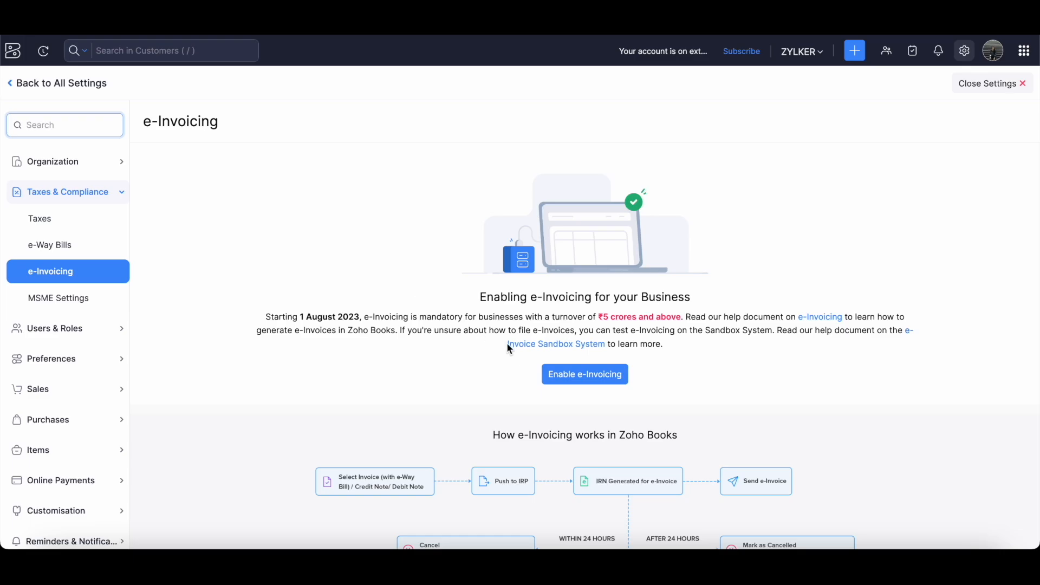
left_click(567, 379)
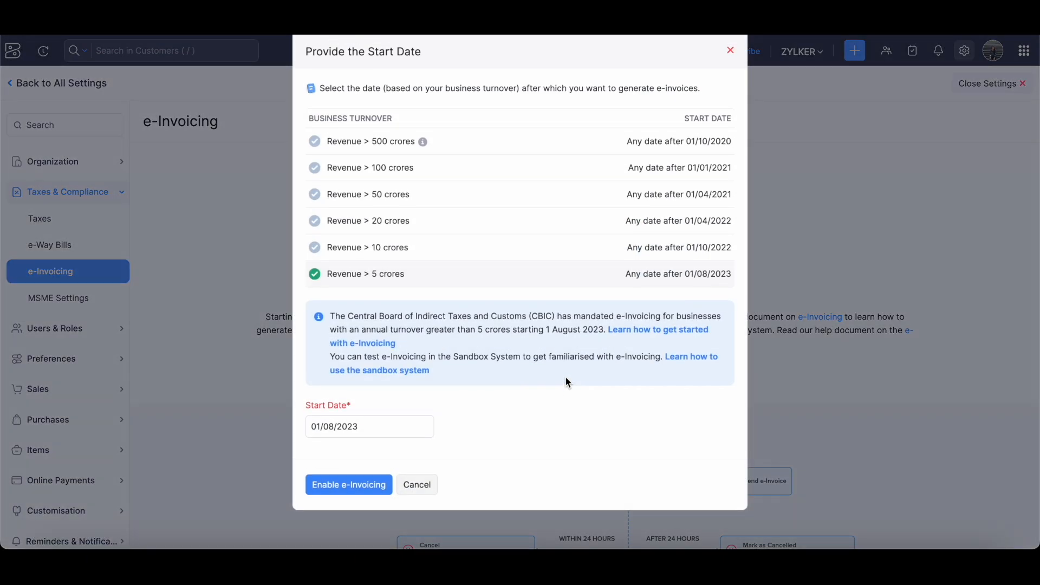
Choose the Revenue > 5 crores turnover band and confirm the 01/08/2023 start date.
left_click(377, 246)
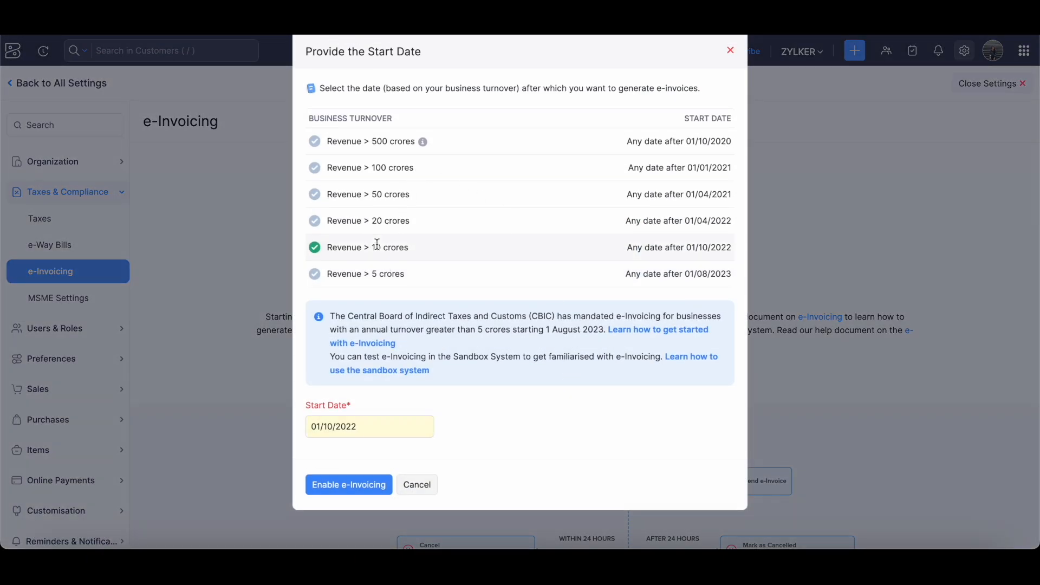
left_click(365, 233)
left_click(374, 245)
left_click(380, 273)
left_click(368, 424)
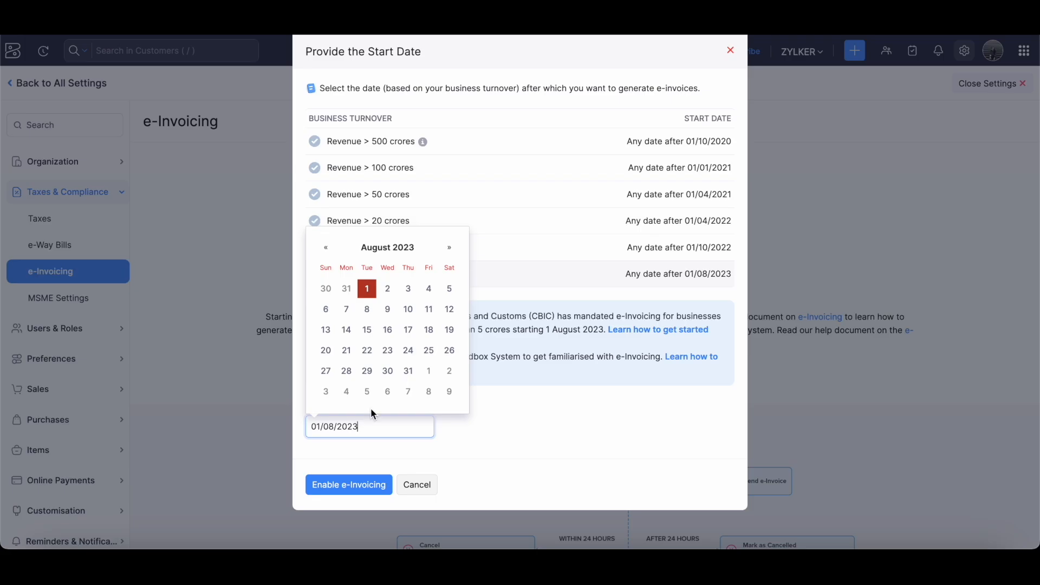
left_click(369, 288)
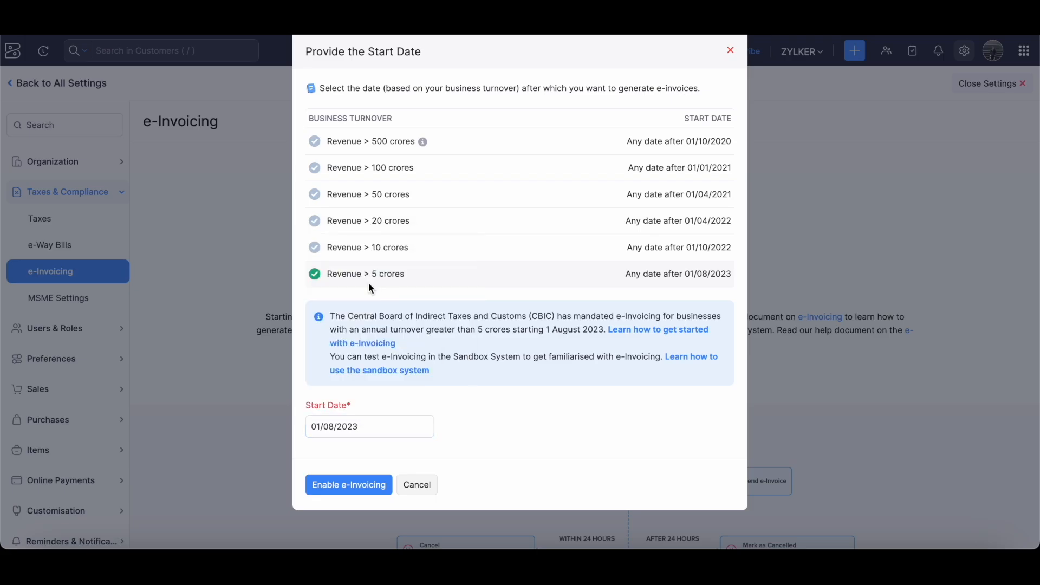
left_click(354, 484)
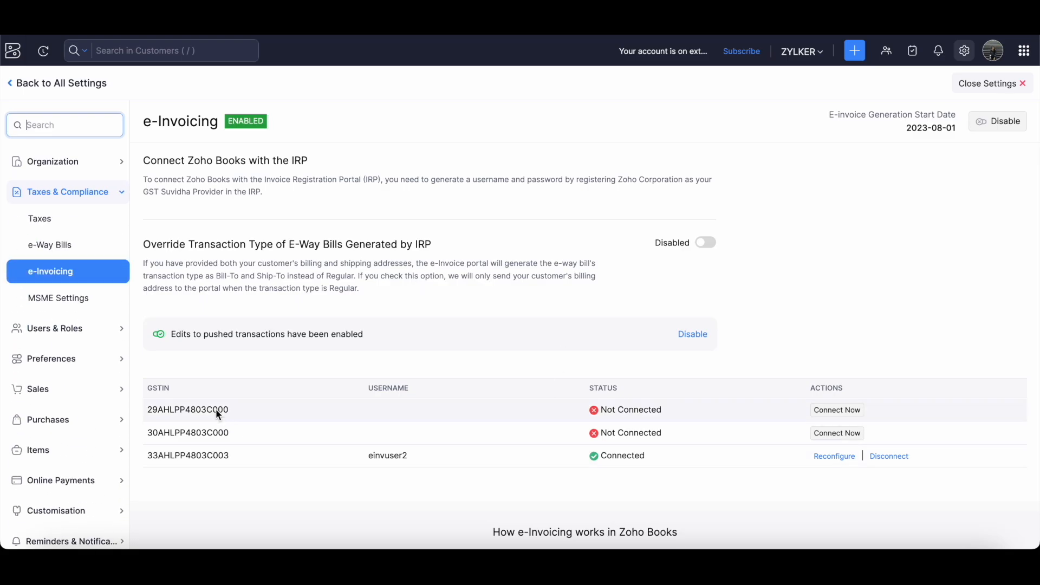
left_click_drag(142, 398, 239, 421)
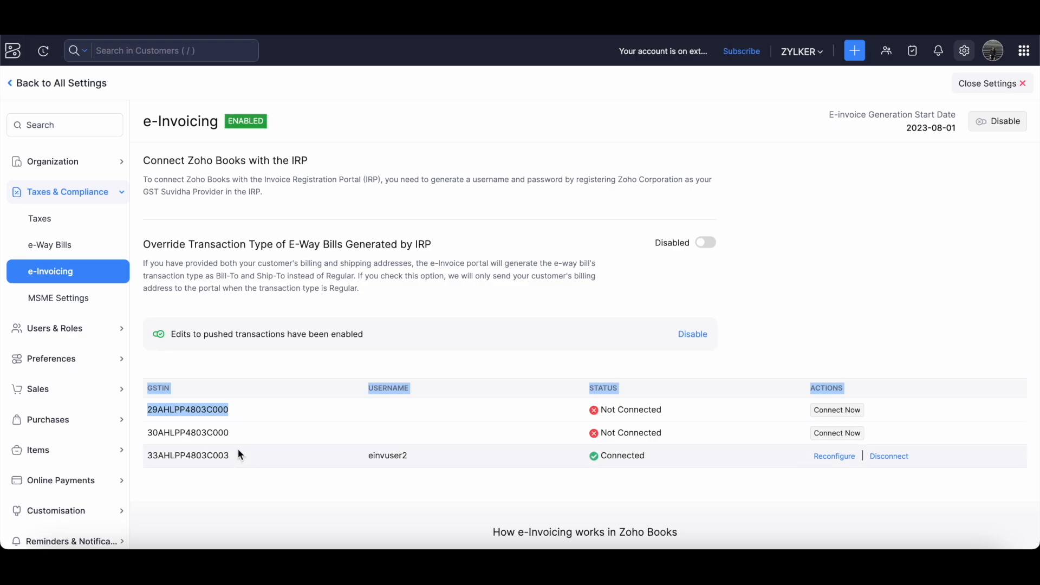
left_click(255, 462)
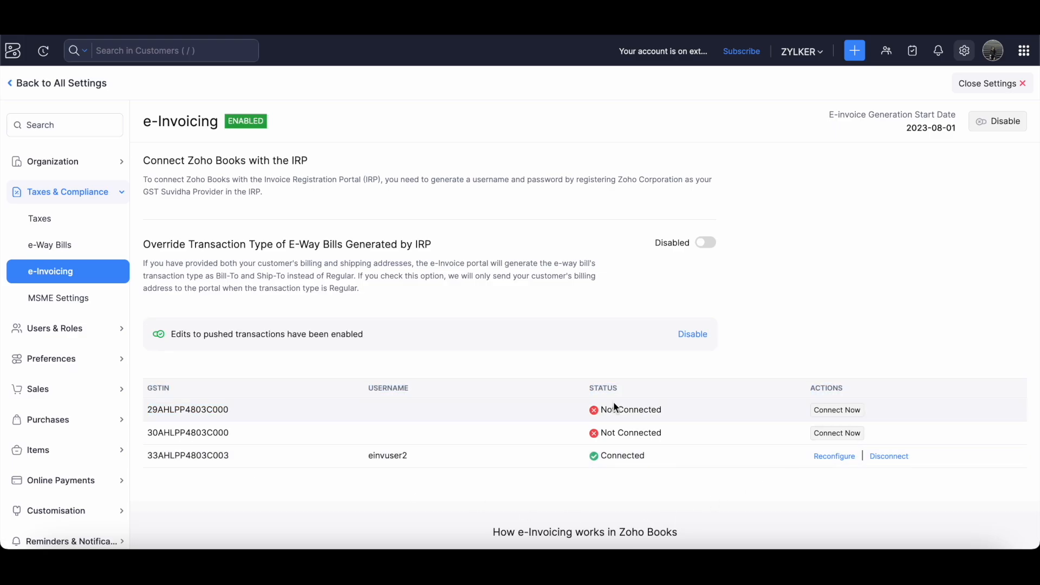
left_click(839, 434)
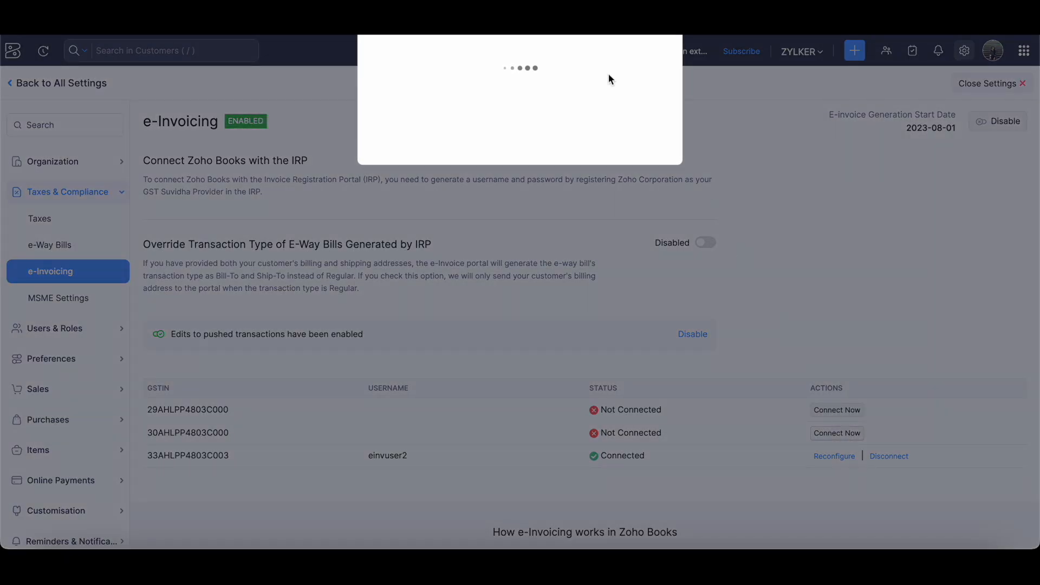
left_click(473, 199)
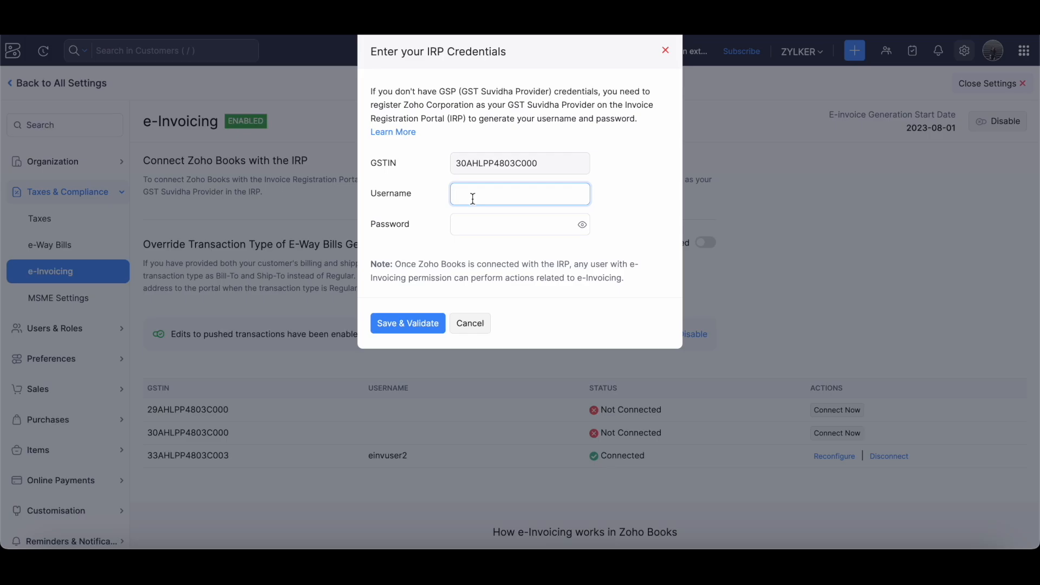
type("abcd")
left_click(455, 196)
type("API")
key("BackSpace")
type("_")
key("BackSpace")
key("BackSpace")
key("BackSpace")
key("BackSpace")
left_click(618, 187)
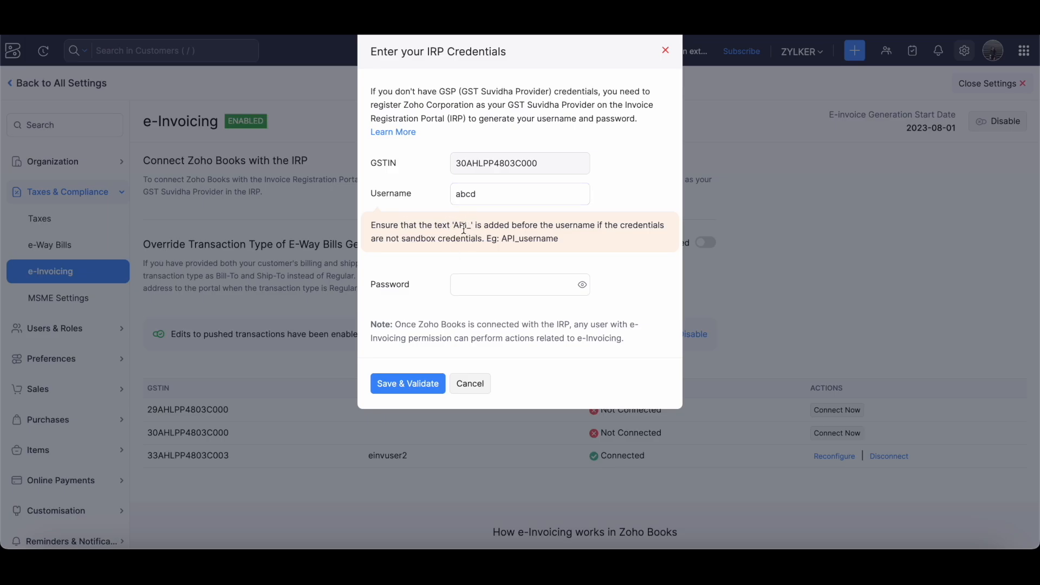
left_click_drag(453, 225, 479, 225)
left_click(441, 200)
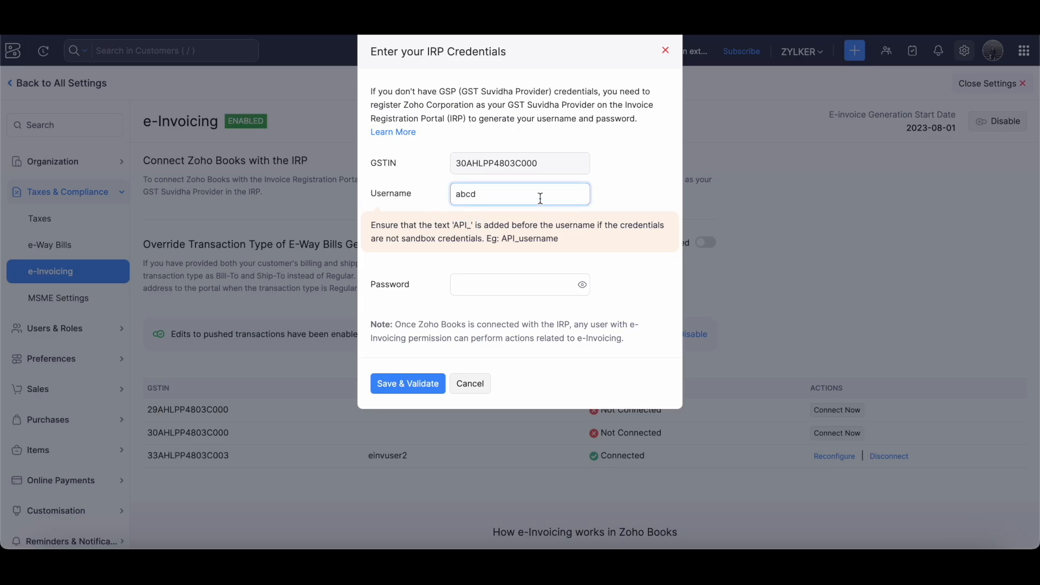
left_click(526, 291)
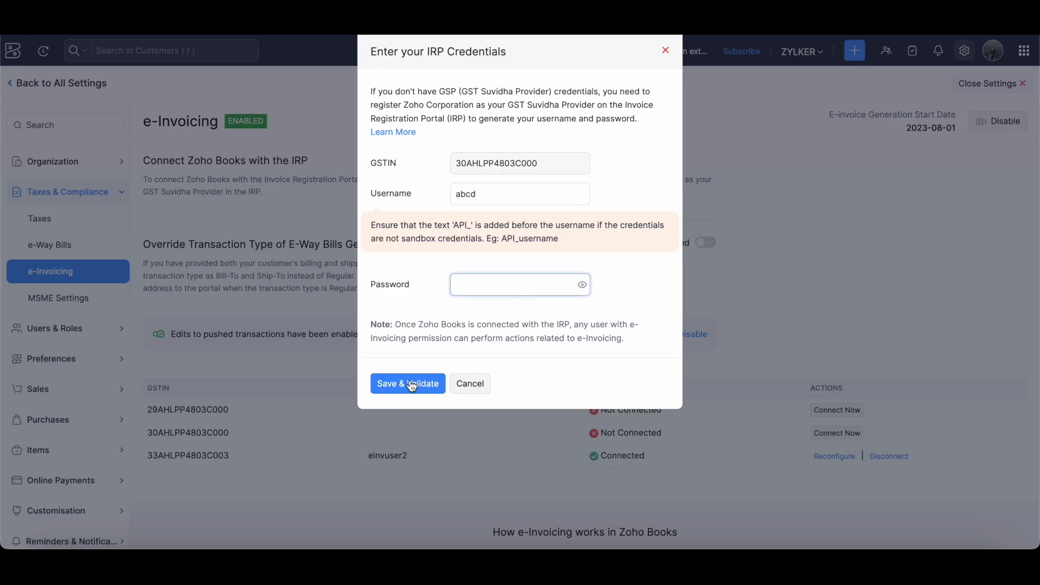
left_click(667, 51)
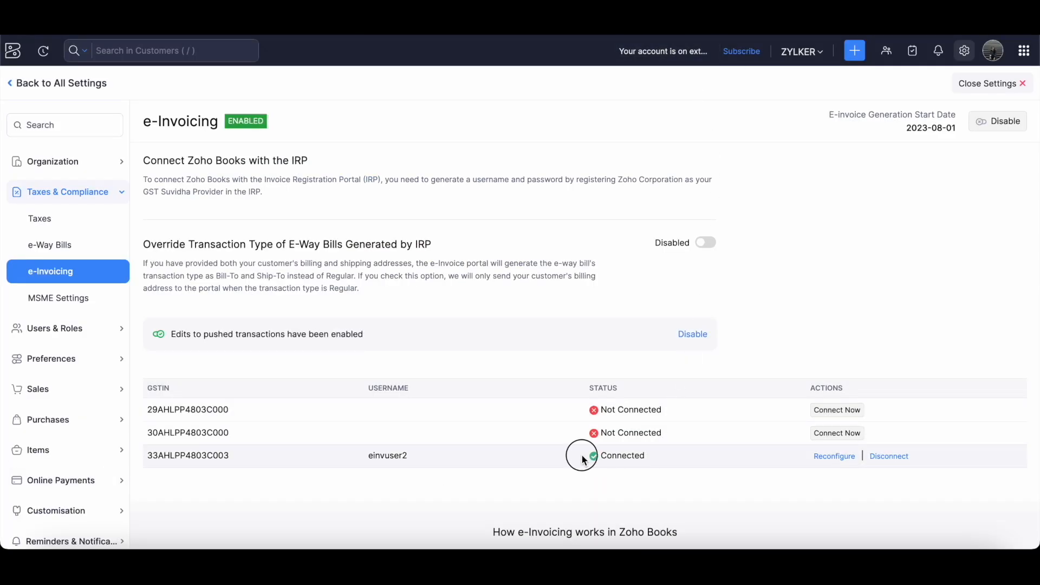
left_click_drag(584, 459, 681, 461)
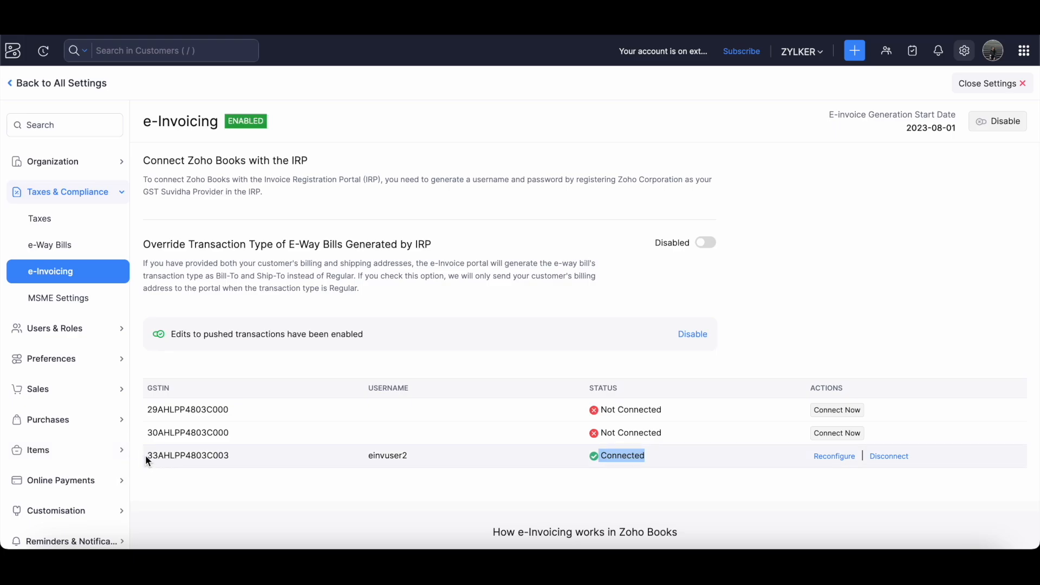
left_click_drag(147, 462, 280, 467)
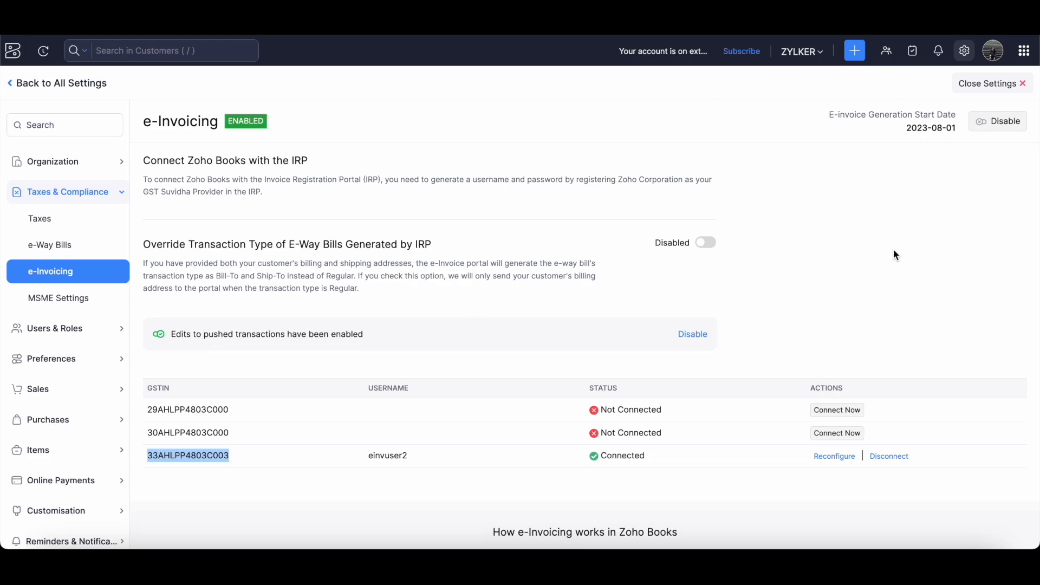
Start a new invoice from the Invoices list.
left_click(985, 92)
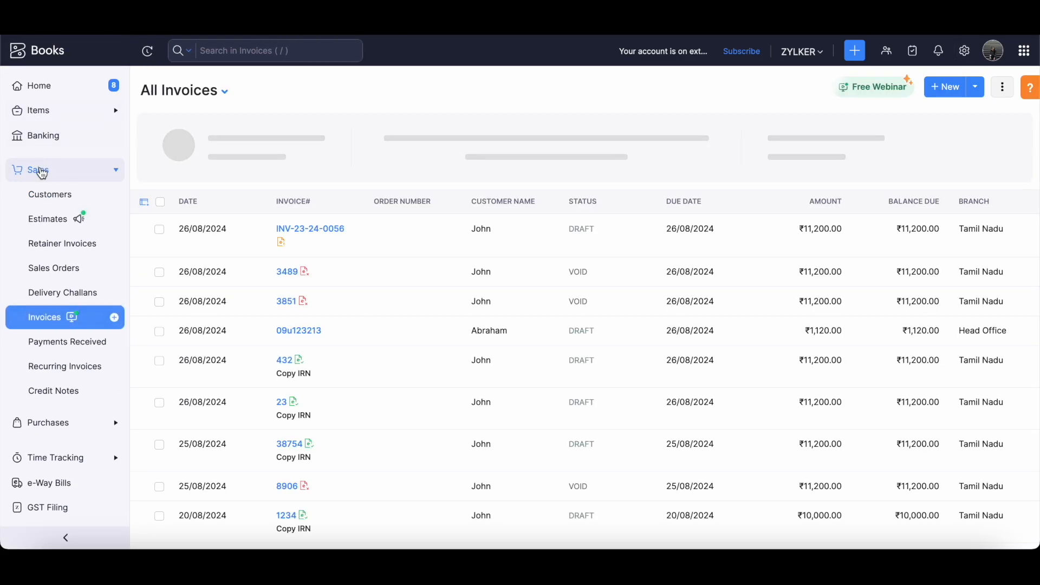
left_click(39, 175)
left_click(40, 178)
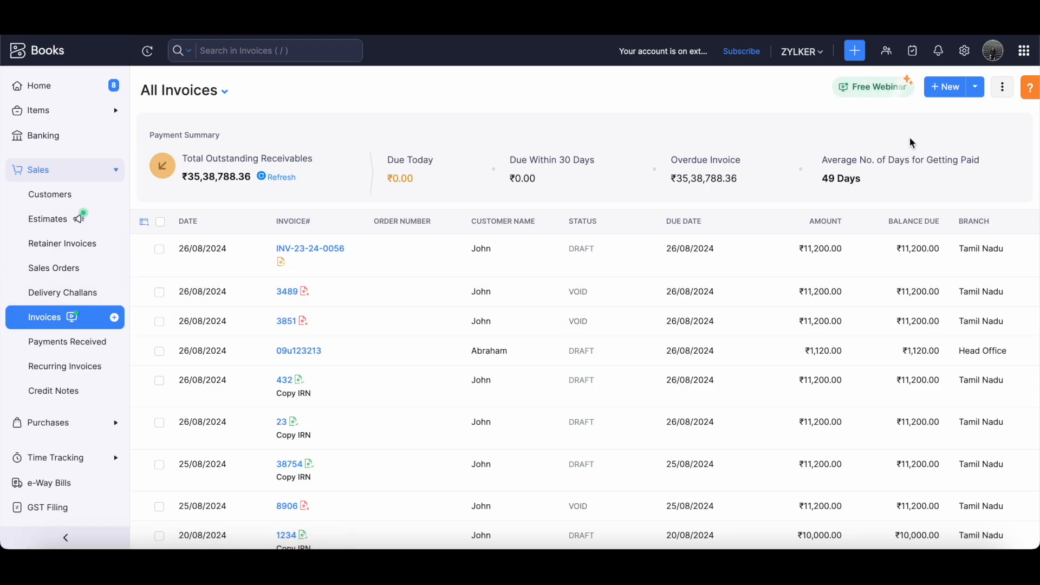
left_click(939, 95)
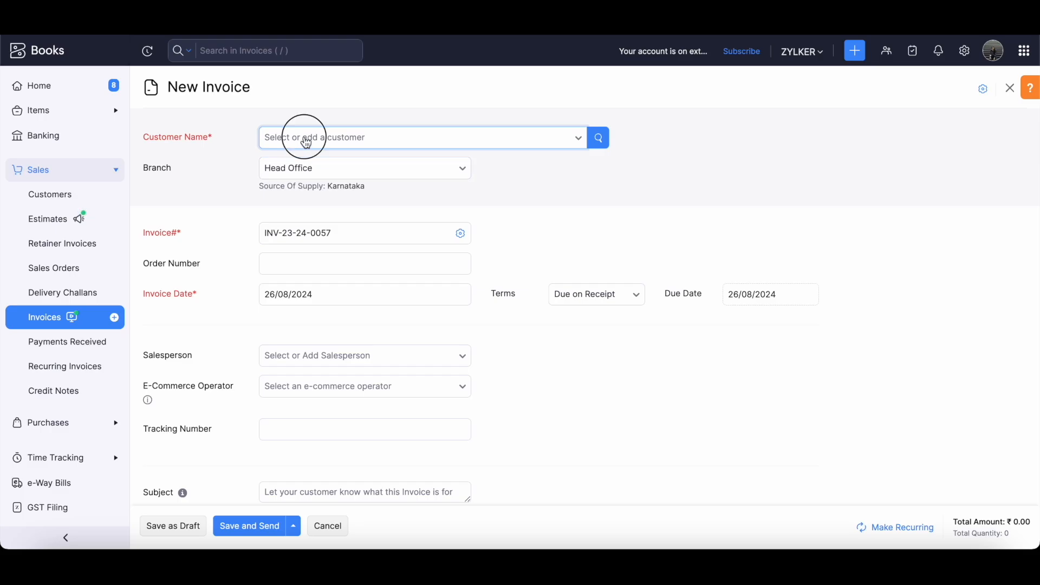
Select the registered-business customer and set the branch to Tamil Nadu.
left_click(305, 139)
type("john")
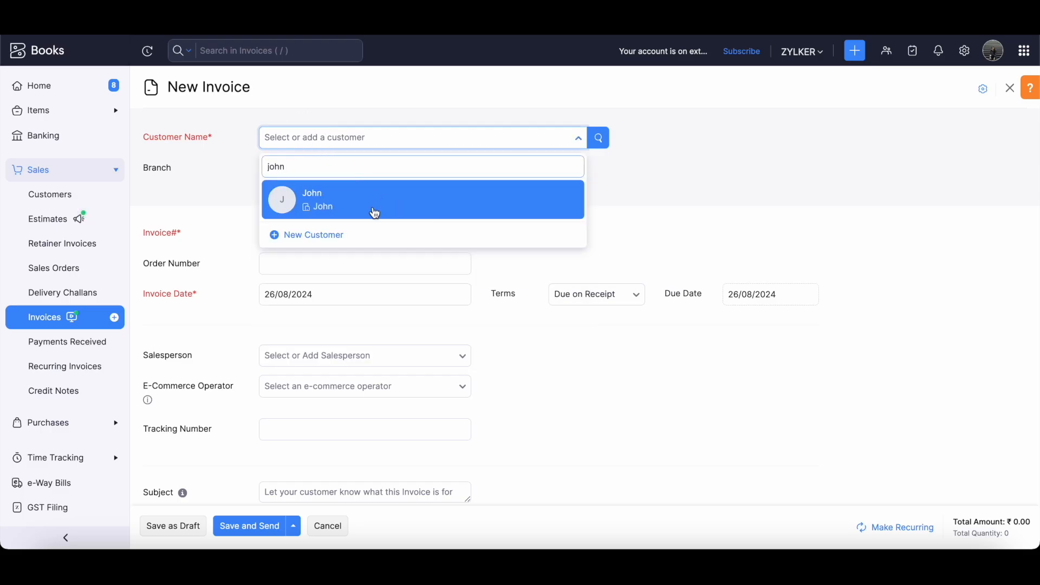
left_click(372, 214)
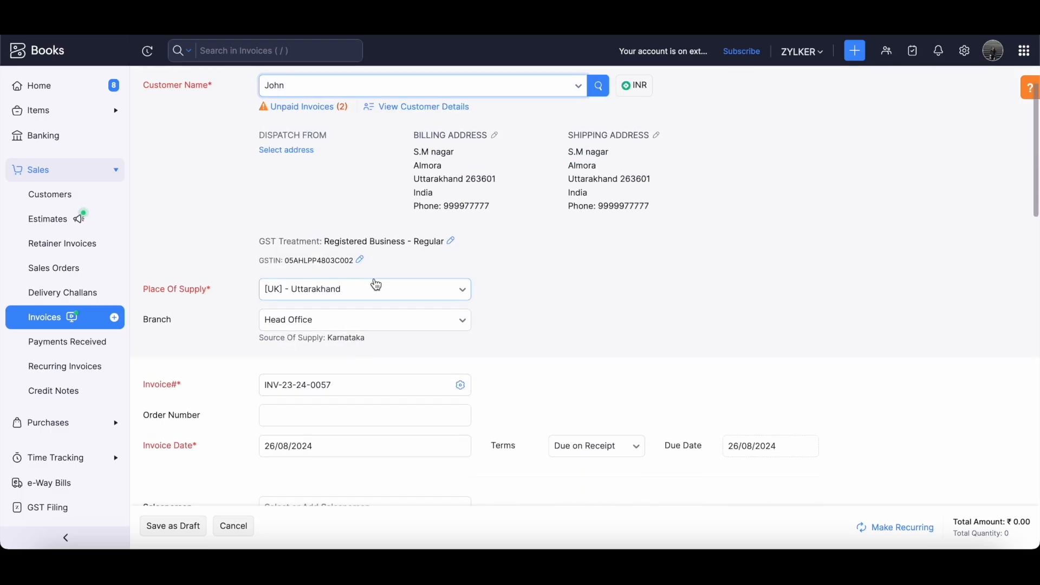
left_click(337, 323)
type("tamil")
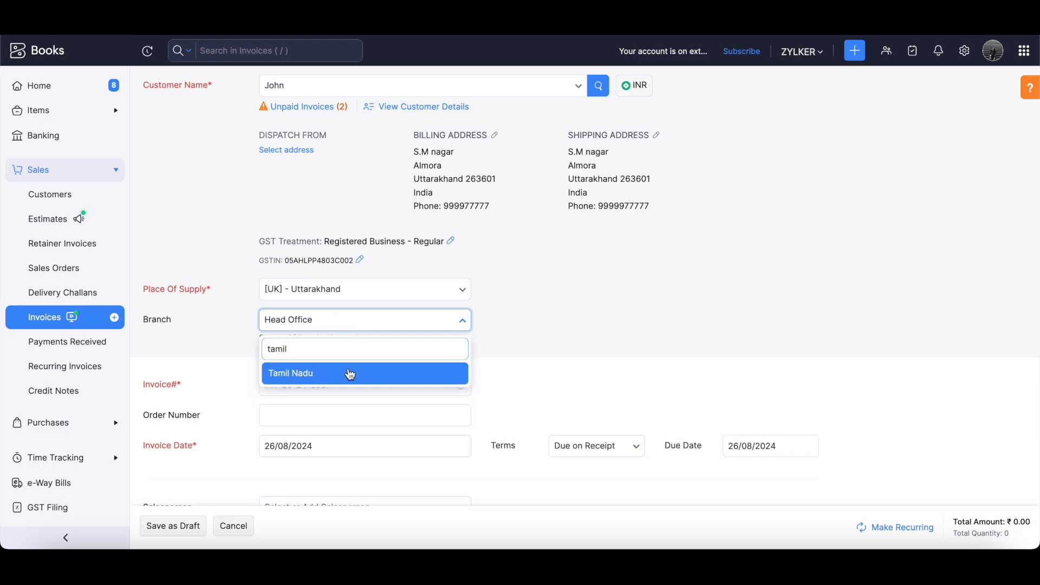
left_click(348, 372)
scroll(354, 393, "down", 2)
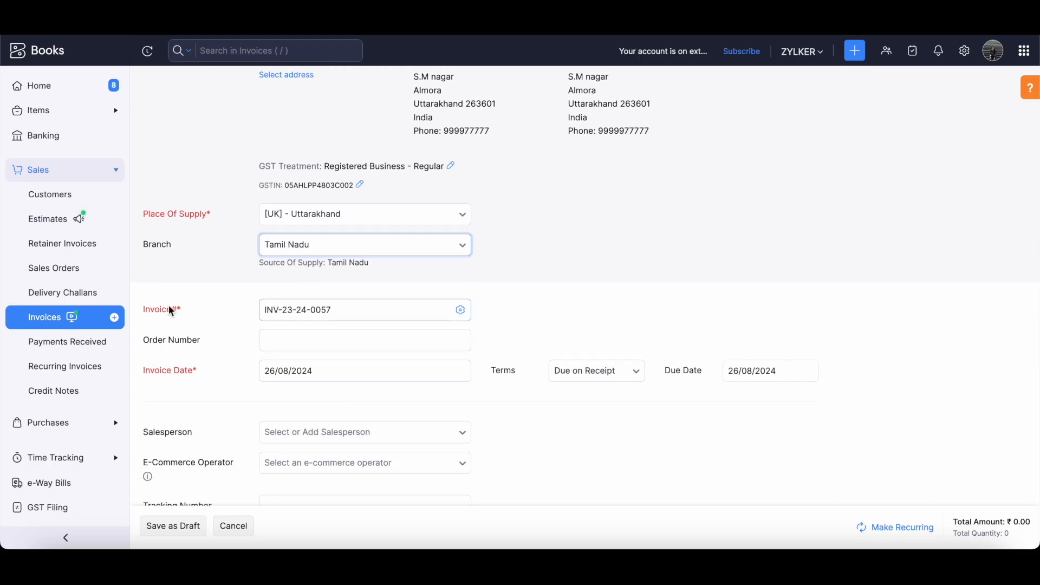
Check that the invoice number is INV-23-24-0057.
double_click(183, 313)
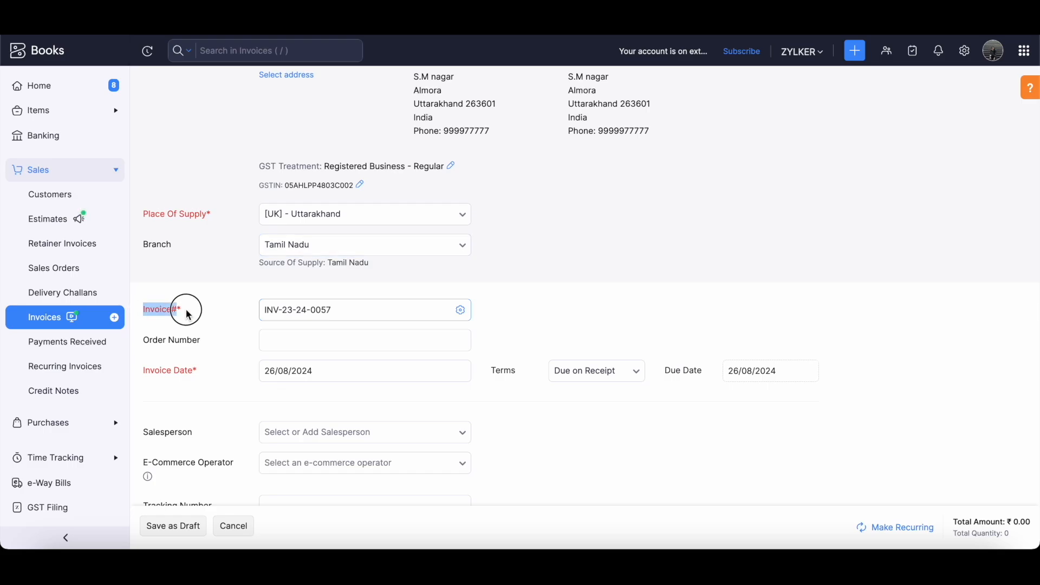
left_click(200, 313)
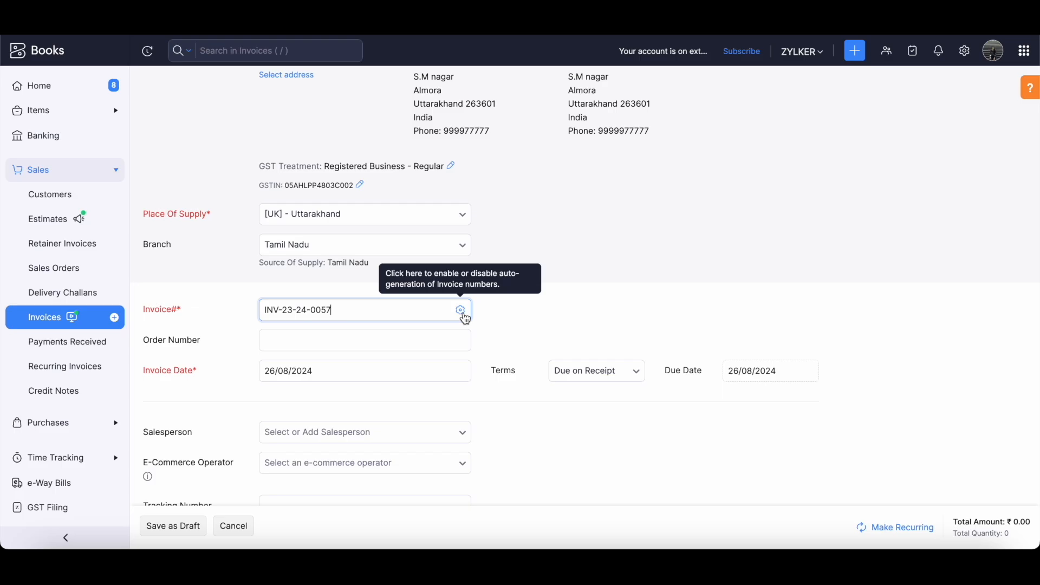
left_click_drag(353, 310, 257, 315)
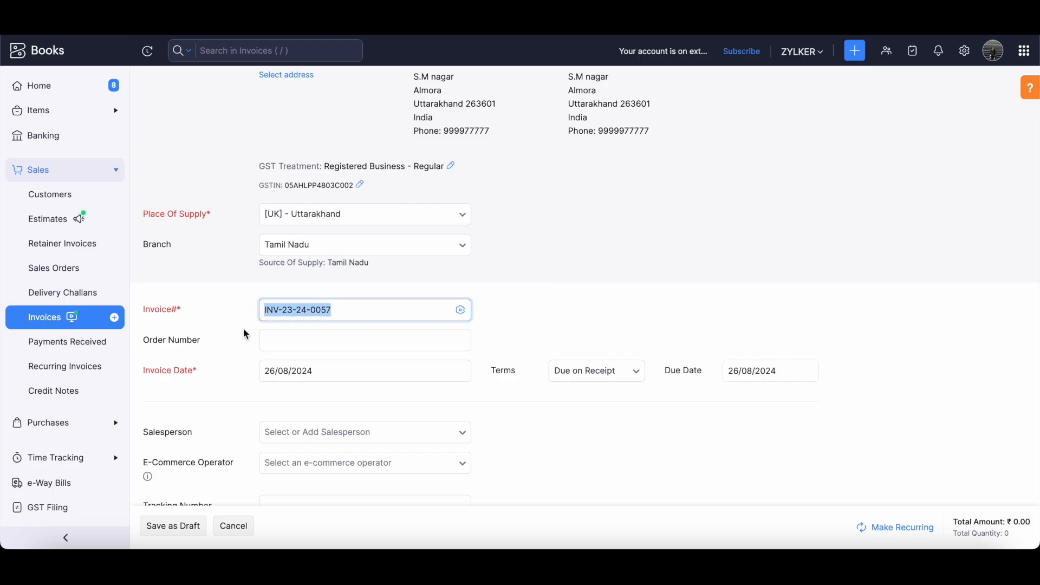
left_click(236, 352)
Add the Precious stone item to the first row of the Item Table.
scroll(248, 416, "down", 2)
left_click(249, 415)
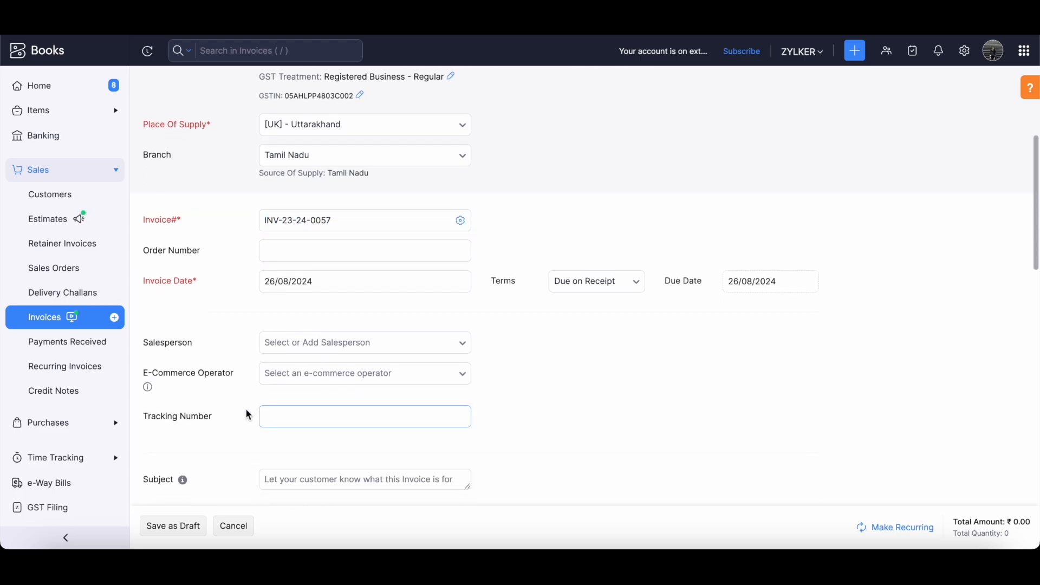
scroll(249, 415, "down", 5)
scroll(246, 409, "down", 1)
left_click(279, 362)
type("p")
key("BackSpace")
type("precious")
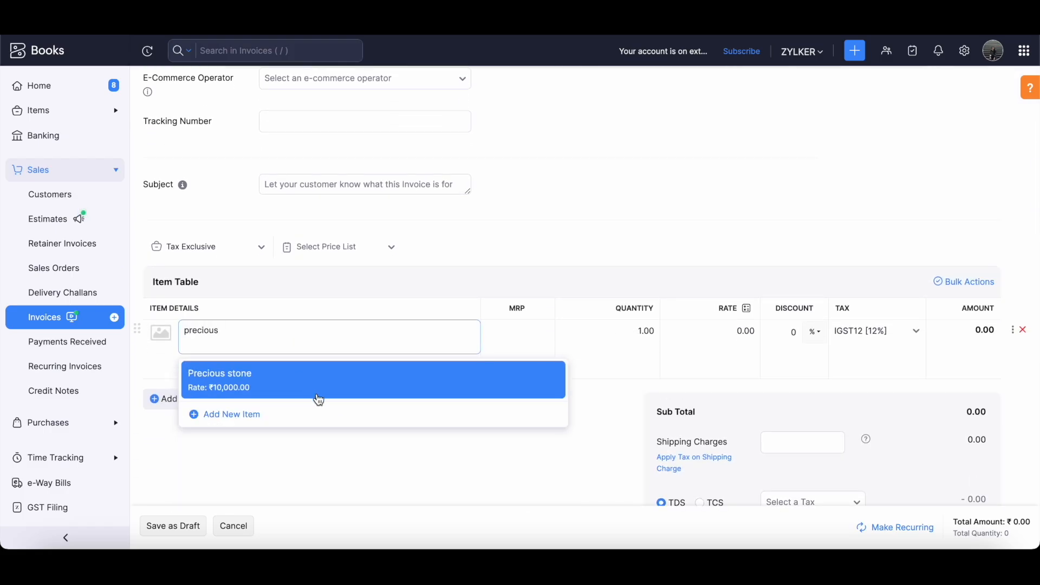
left_click(319, 399)
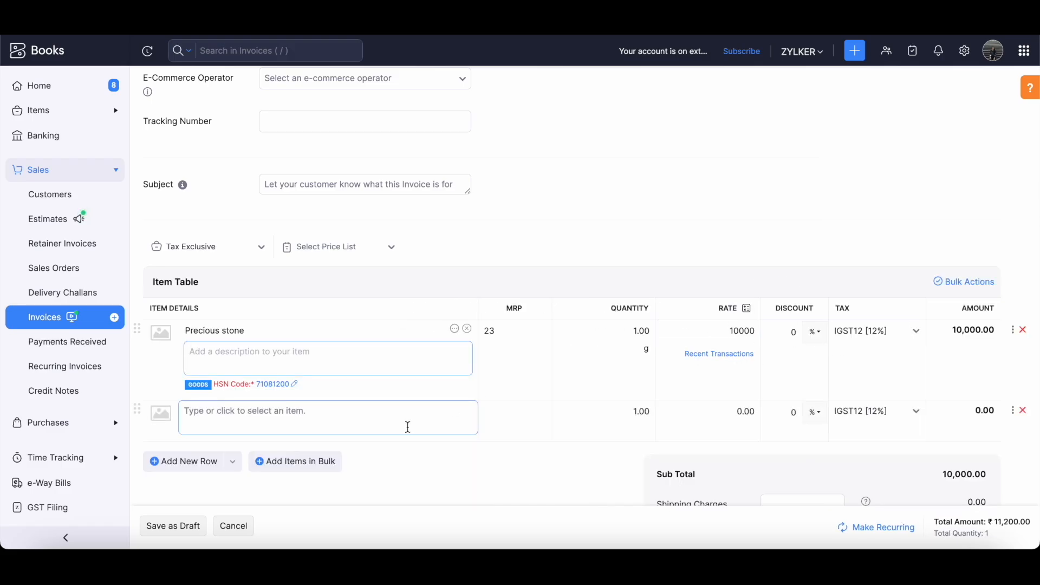
Save invoice INV-23-24-0057 as a draft and choose Push to IRP.
left_click(178, 535)
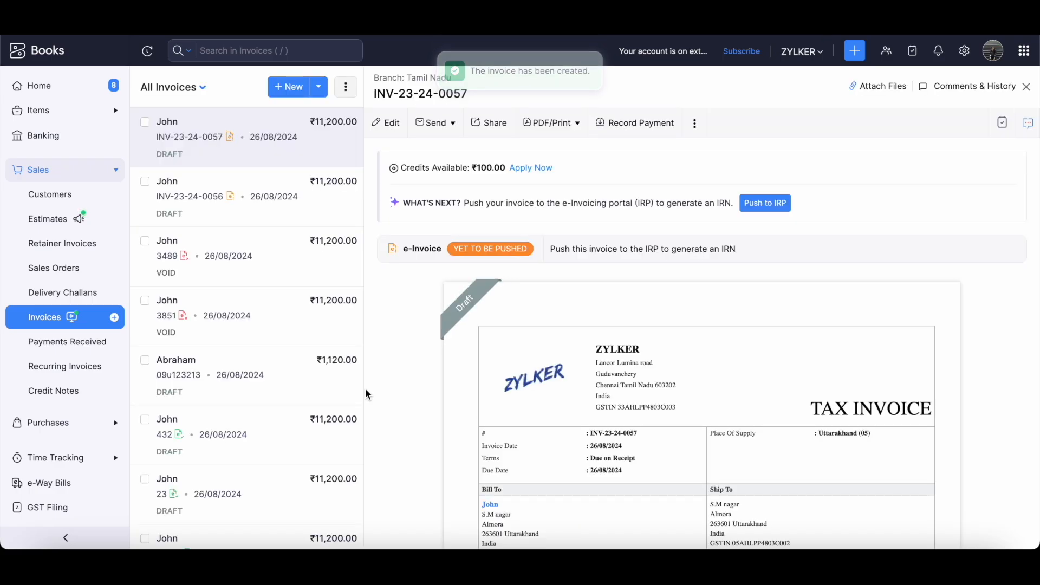
left_click(770, 203)
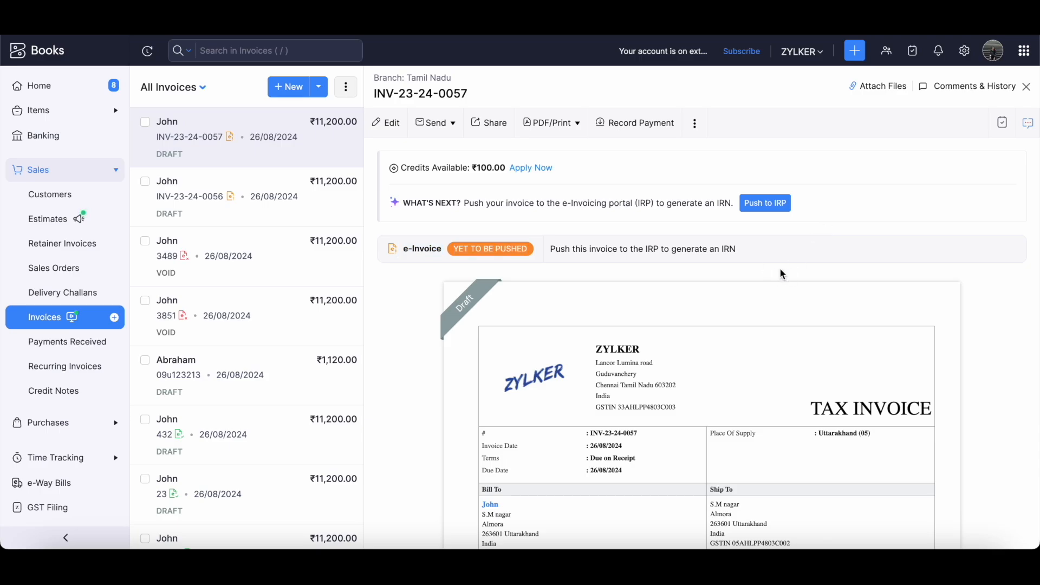
left_click(768, 210)
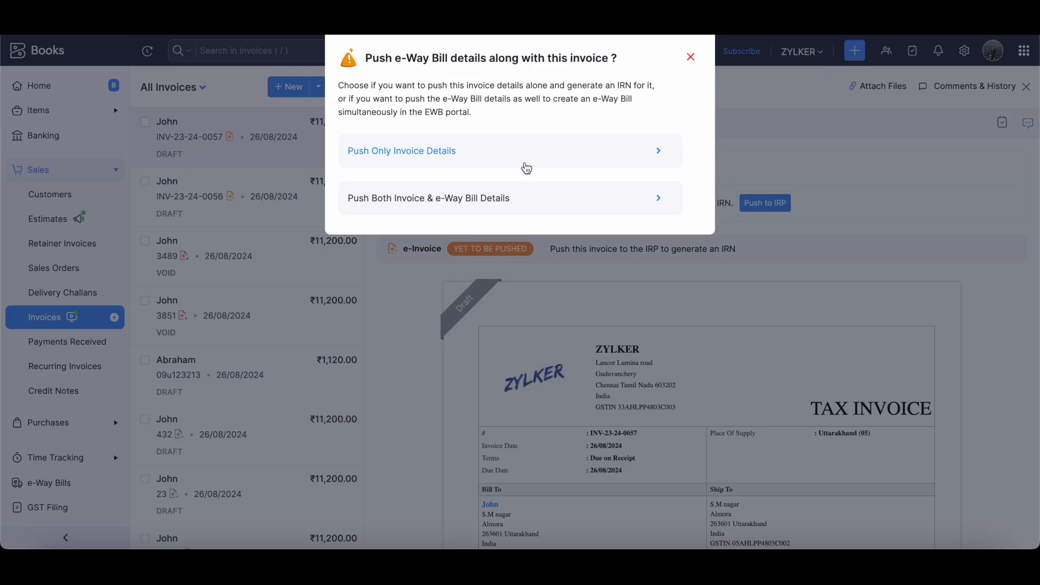
Push only the invoice details to the IRP, without e-Way Bill details.
left_click(489, 157)
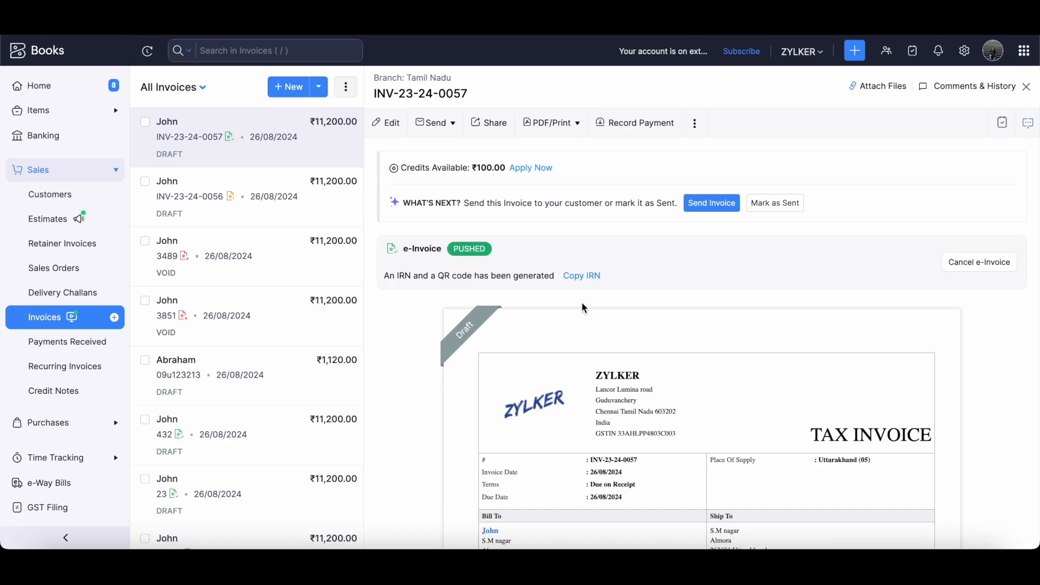
Check the IRN-generated message and the QR code and IRN block on the preview.
left_click_drag(391, 276, 489, 277)
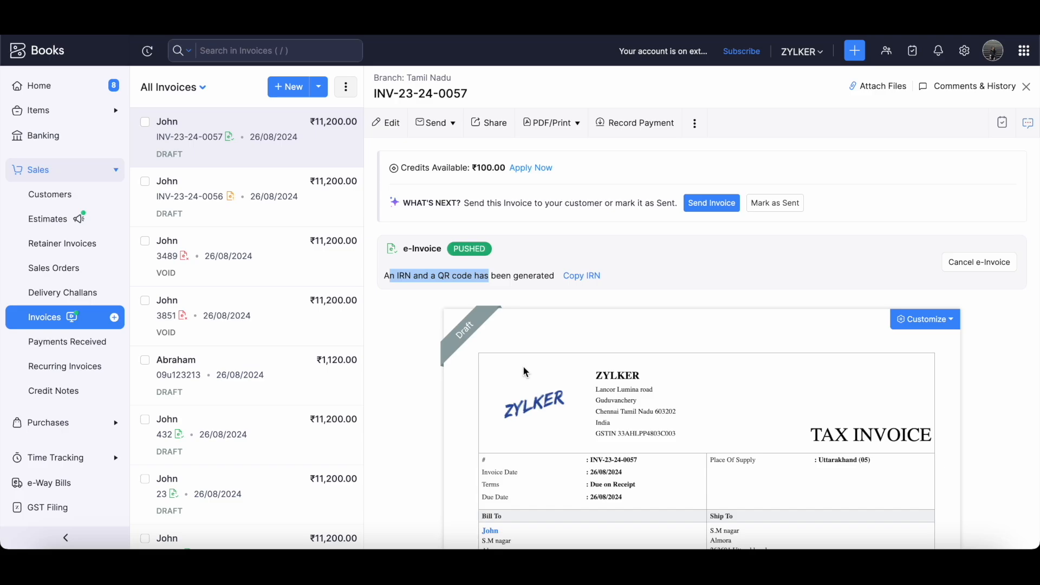
left_click(417, 301)
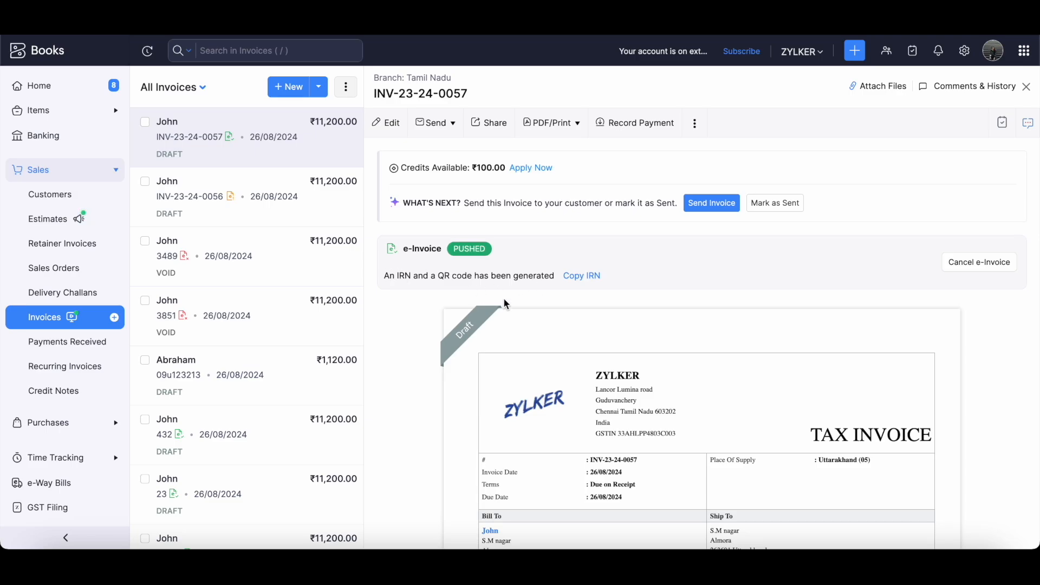
scroll(654, 425, "down", 2)
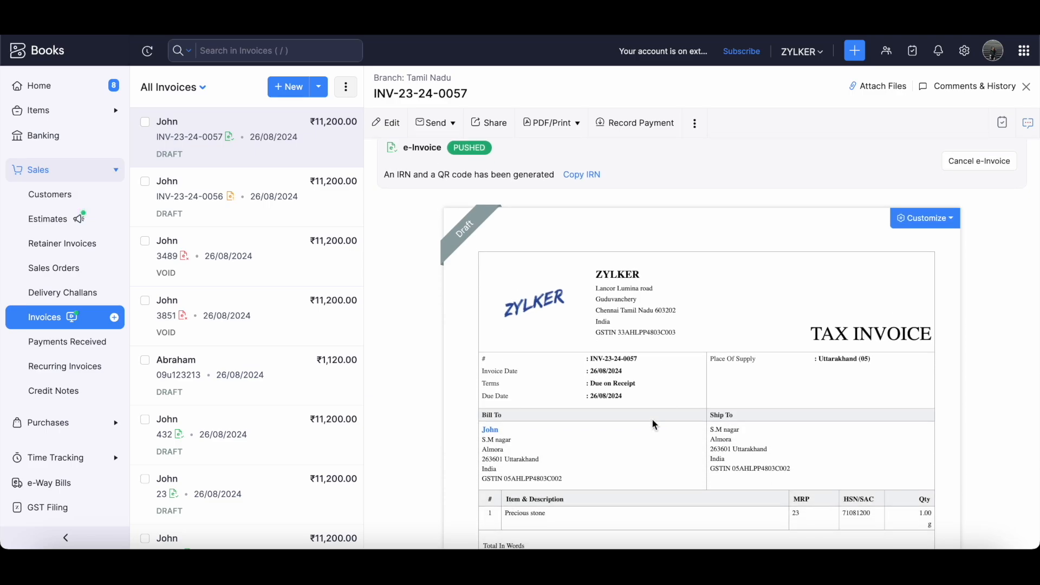
scroll(655, 425, "down", 3)
scroll(656, 425, "down", 4)
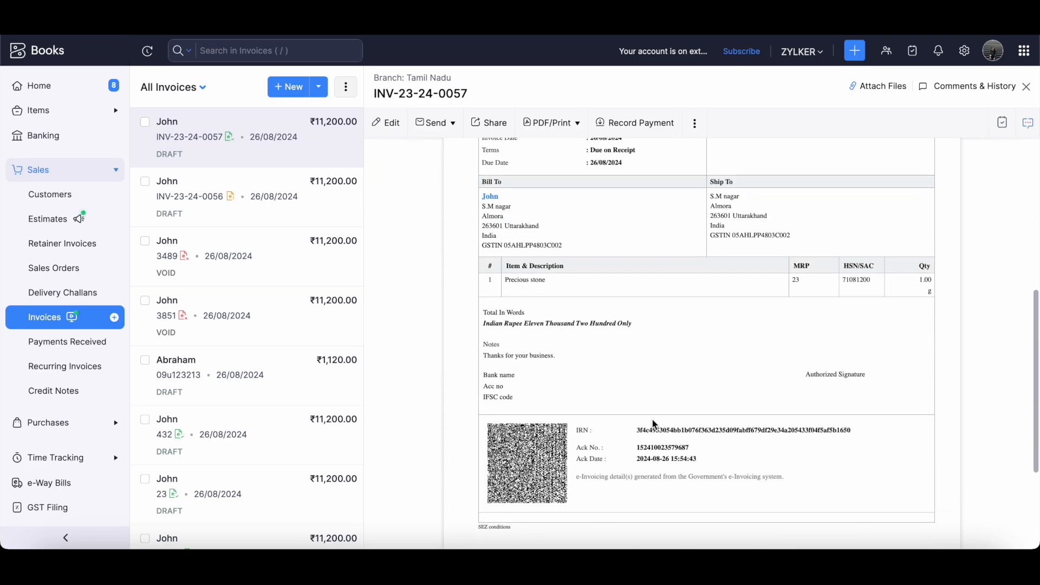
left_click_drag(483, 344, 839, 413)
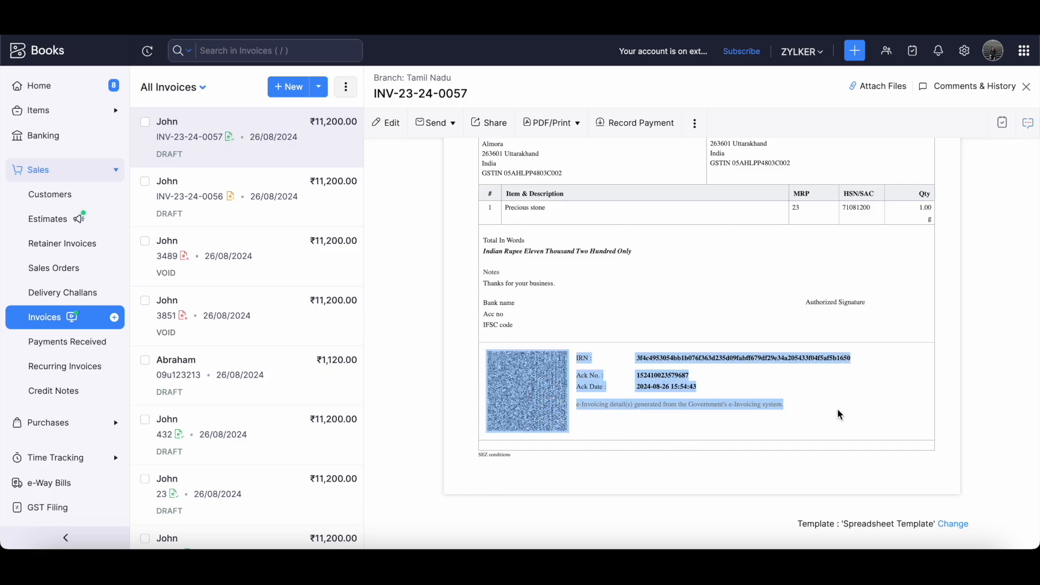
left_click(839, 414)
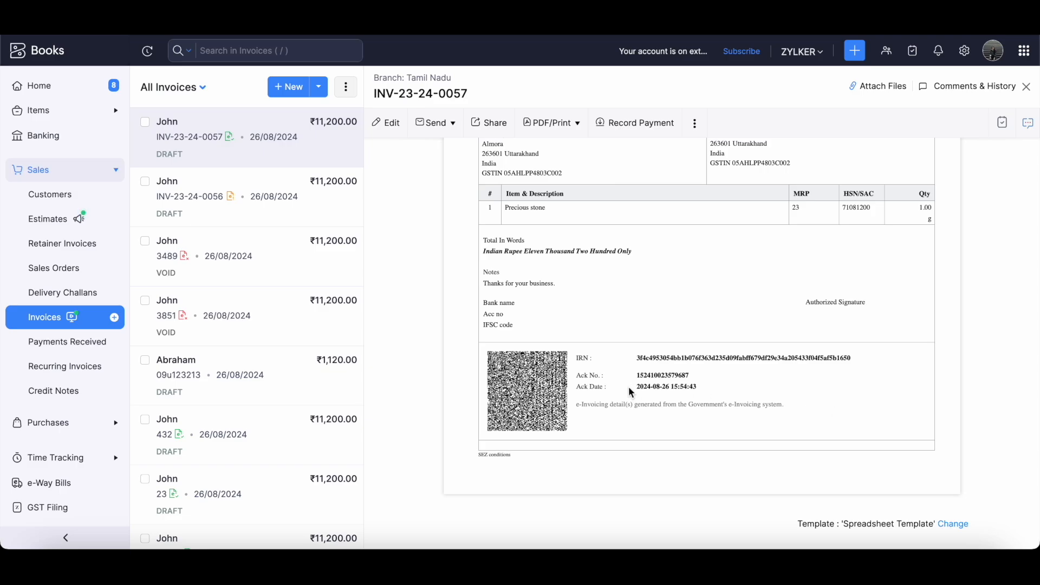
Return to the top of the preview and open the Customize options.
scroll(769, 343, "up", 6)
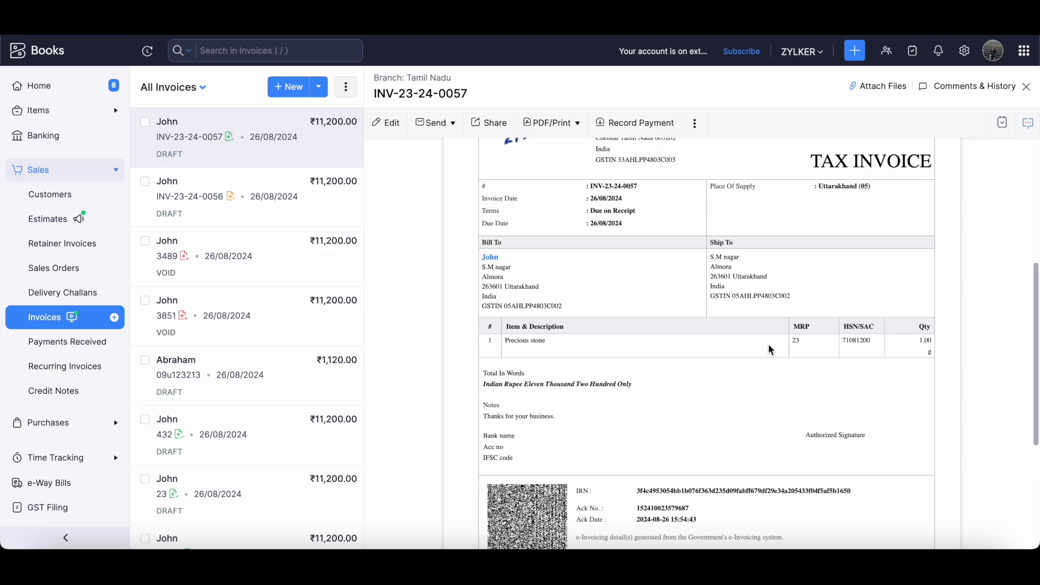
scroll(825, 295, "up", 1)
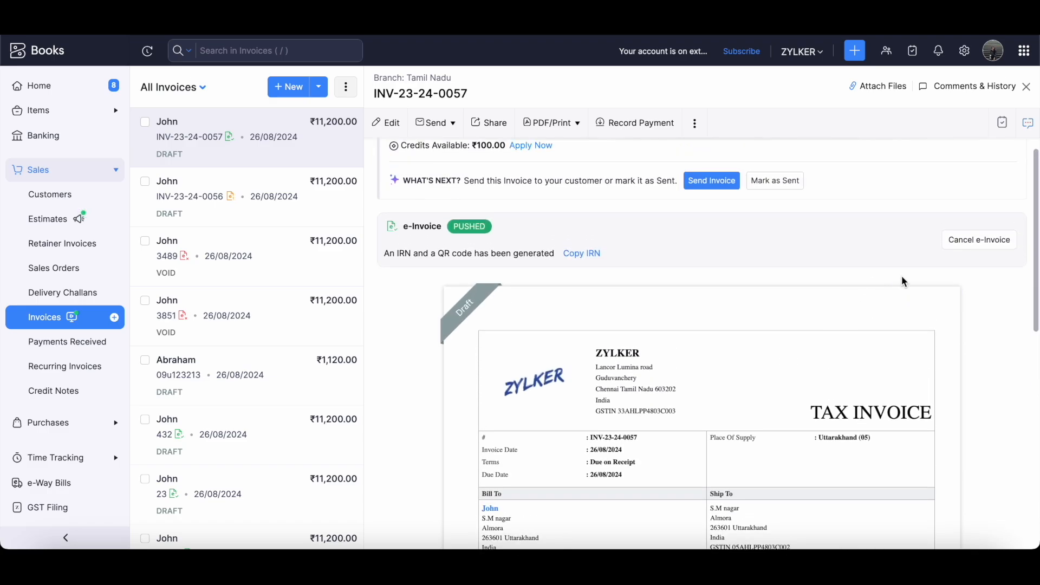
left_click(921, 297)
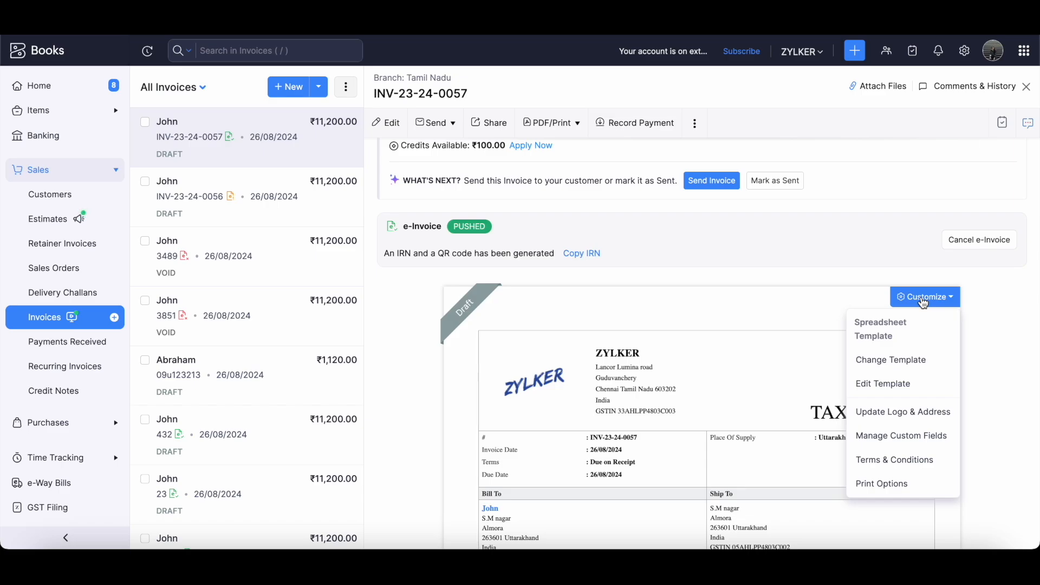
Edit the invoice template and verify the QR Code, IRN, Ack No. and Ack Date options under e-Invoicing Details.
left_click(889, 384)
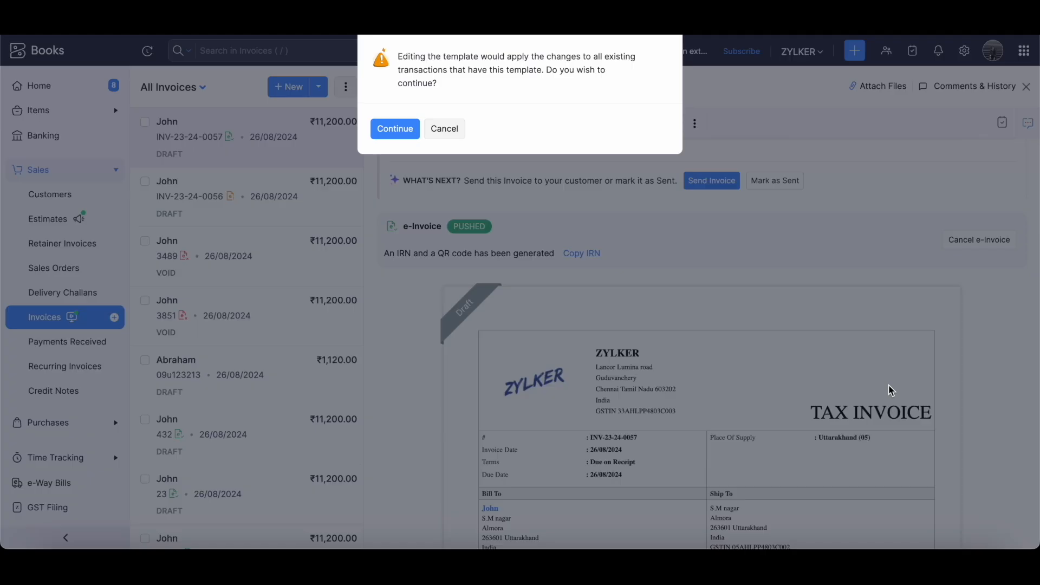
left_click(395, 128)
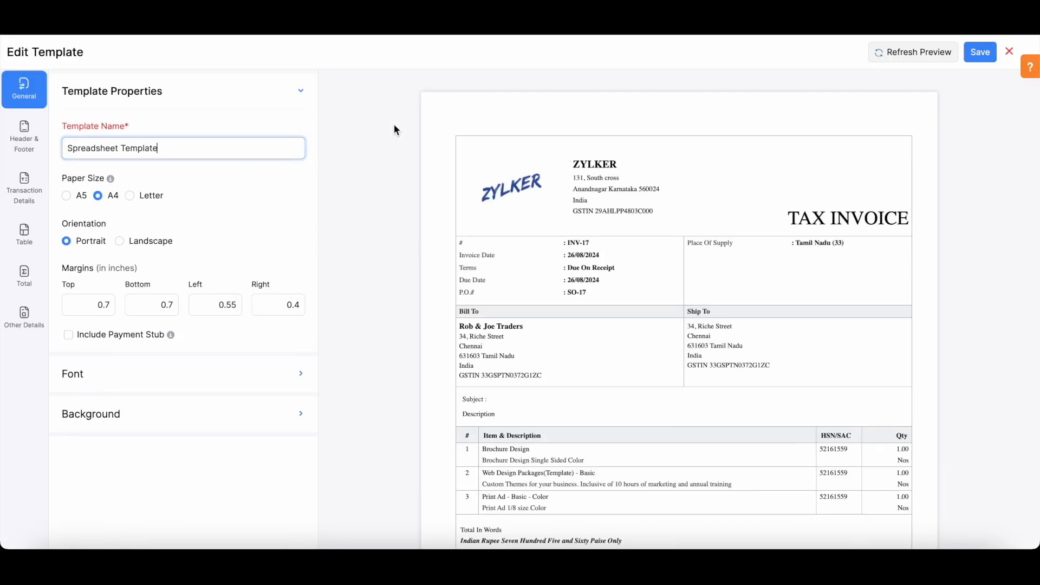
left_click(31, 314)
scroll(155, 363, "down", 3)
left_click_drag(55, 382, 188, 490)
left_click(177, 489)
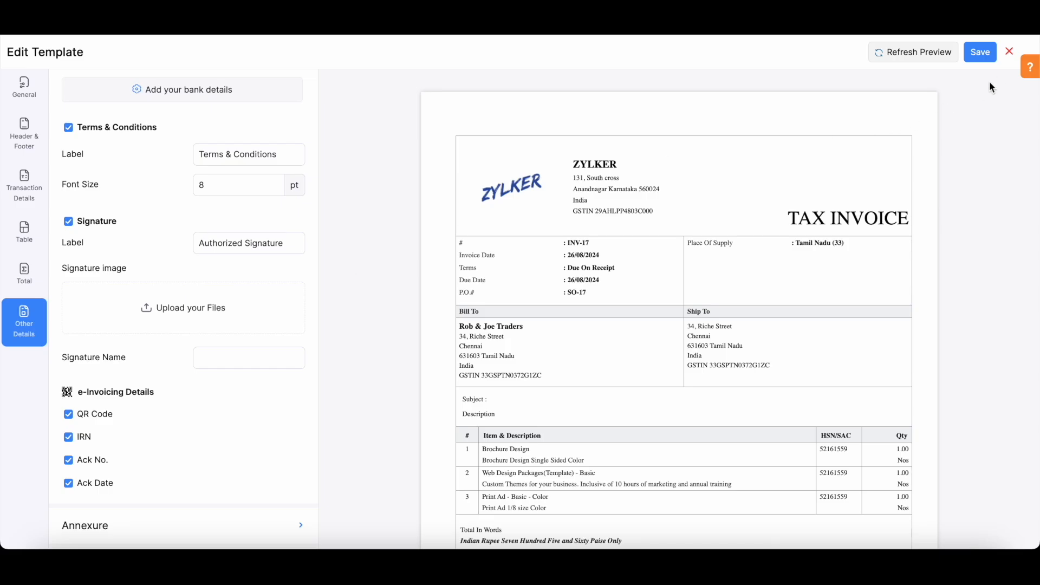
Save the invoice template with the e-Invoicing details enabled.
left_click(982, 56)
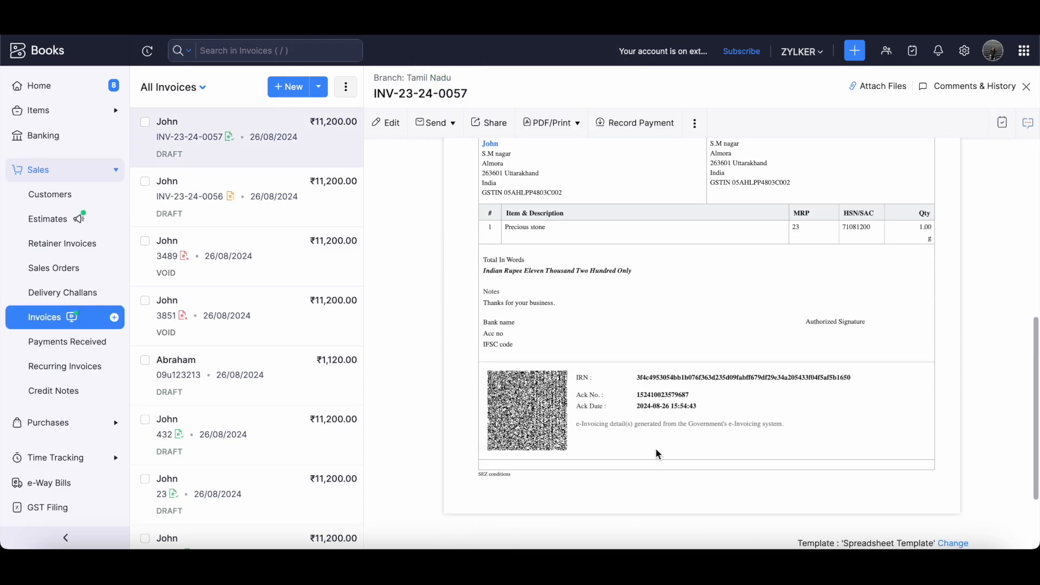
scroll(657, 450, "down", 2)
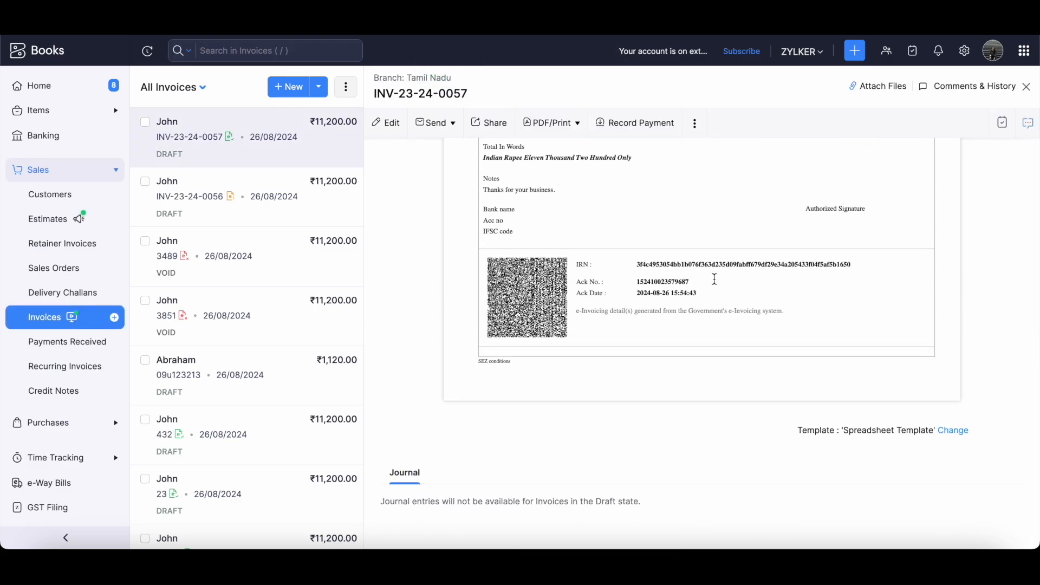
scroll(730, 276, "up", 1)
scroll(727, 271, "up", 2)
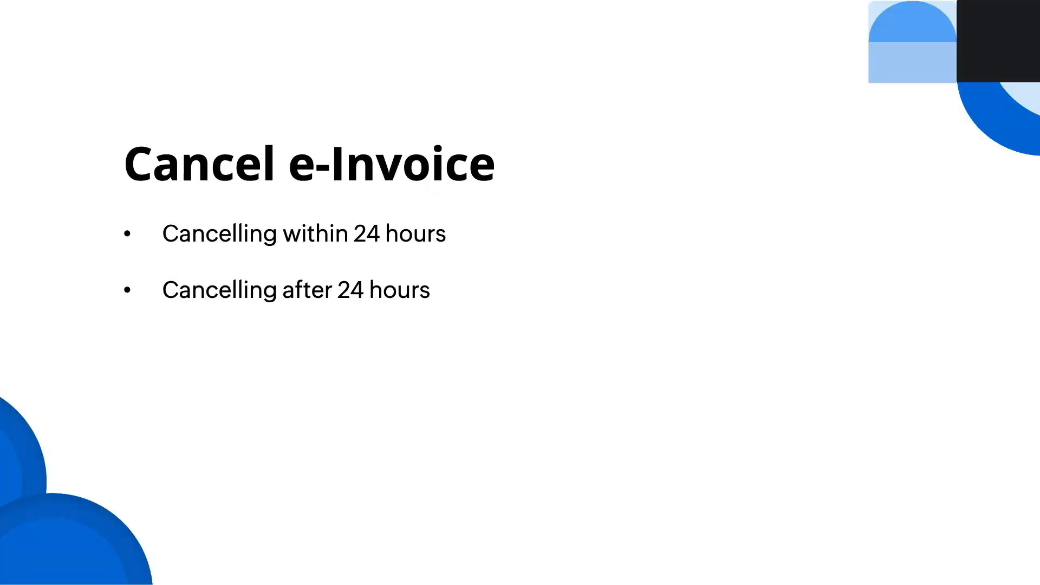
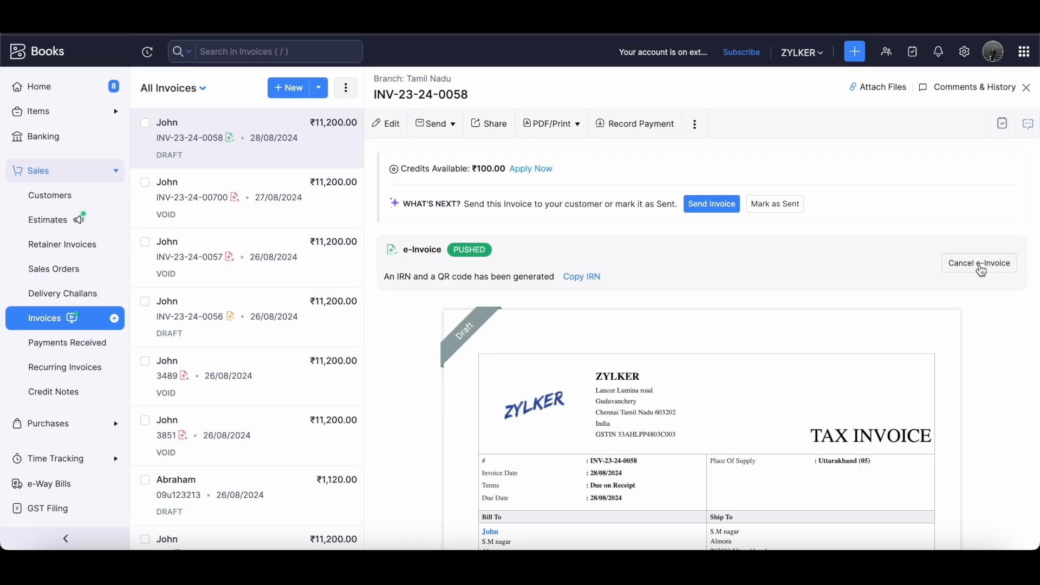
Cancel INV-23-24-0058's e-Invoice with reason Duplicate and the remark 'Duplicate'.
left_click(982, 268)
left_click(513, 97)
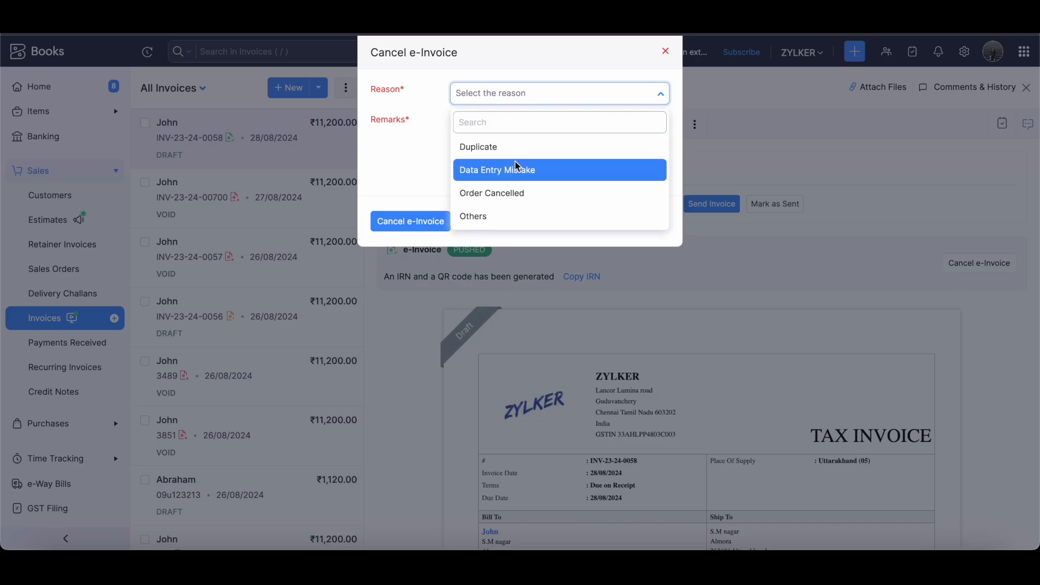
left_click(490, 151)
left_click(495, 120)
type("Duplicate")
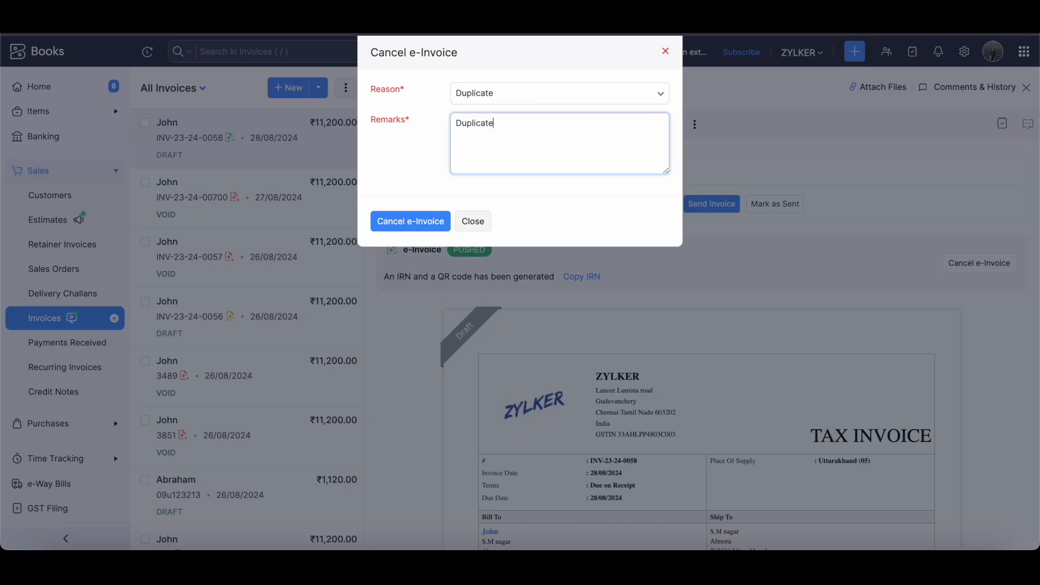
left_click(410, 221)
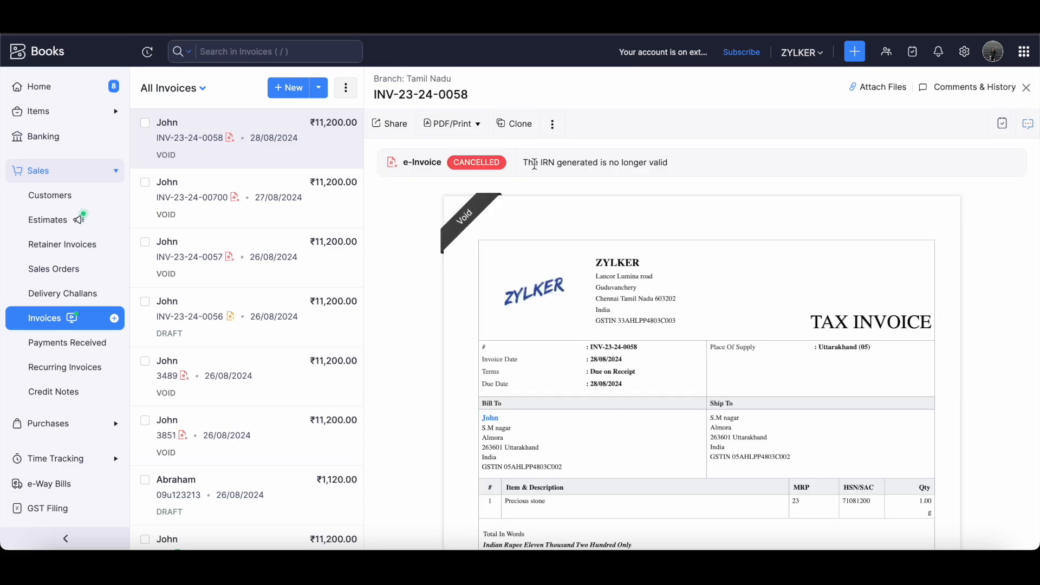
left_click_drag(523, 168, 668, 166)
left_click(668, 166)
scroll(650, 372, "down", 3)
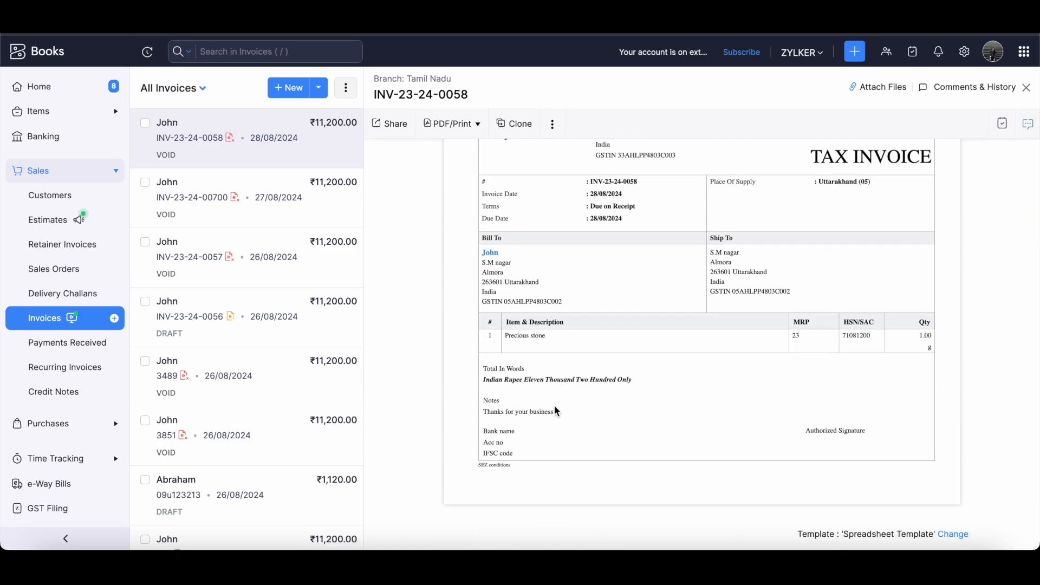
scroll(622, 322, "up", 3)
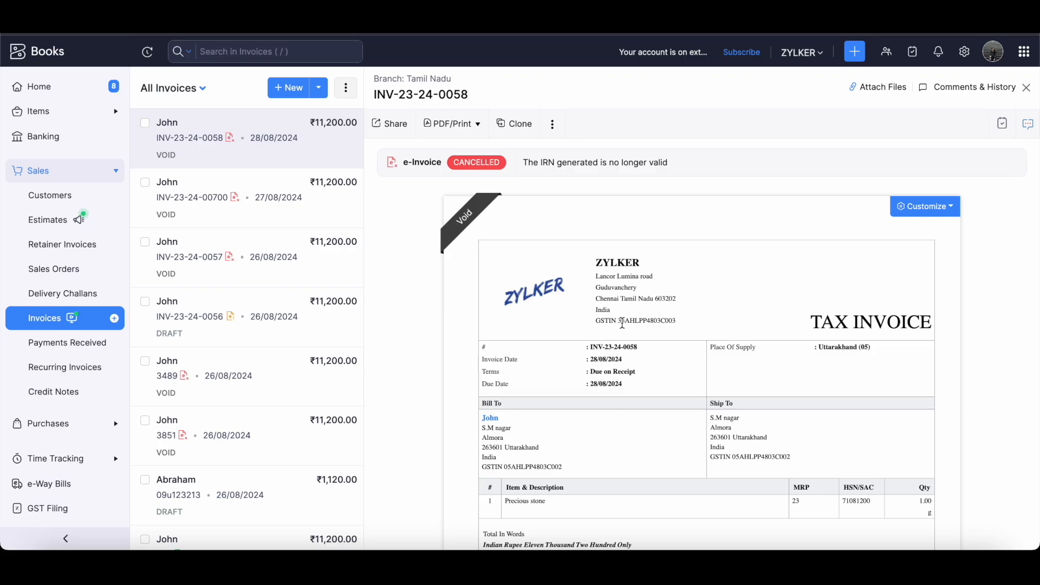
left_click(45, 320)
Filter the invoice list to the Pushed for e-Invoicing view.
left_click(213, 92)
scroll(255, 286, "down", 3)
scroll(244, 279, "down", 1)
left_click(235, 269)
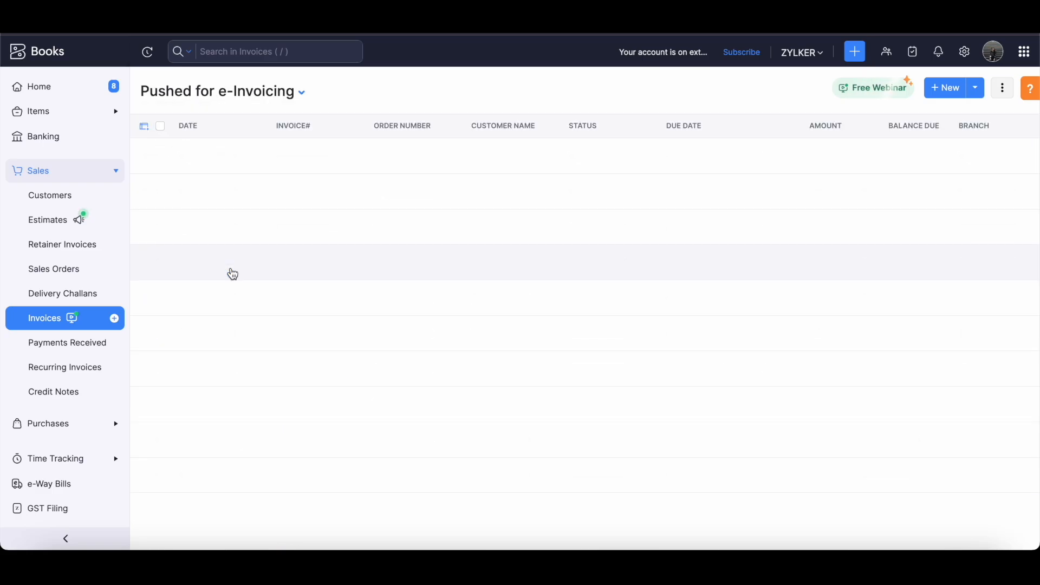
Open invoice INV-23-24-0027 and review its pushed e-Invoice details.
left_click(388, 370)
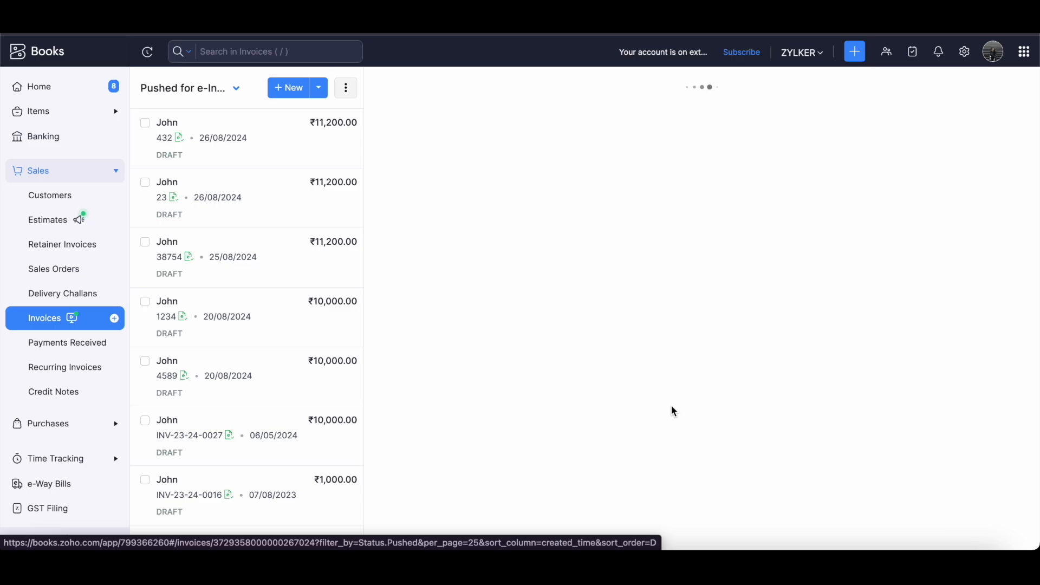
scroll(679, 433, "down", 10)
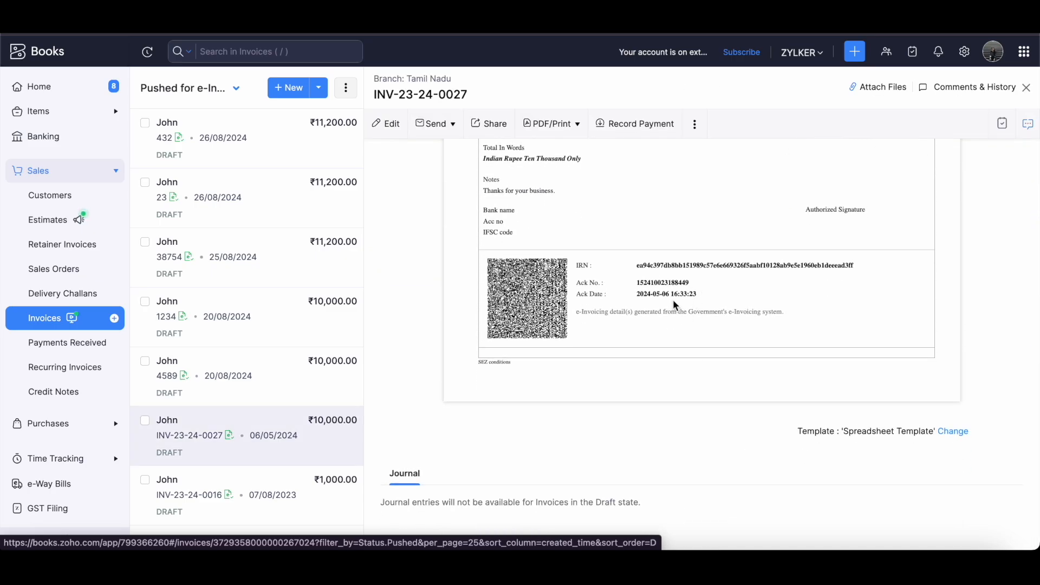
scroll(673, 306, "up", 10)
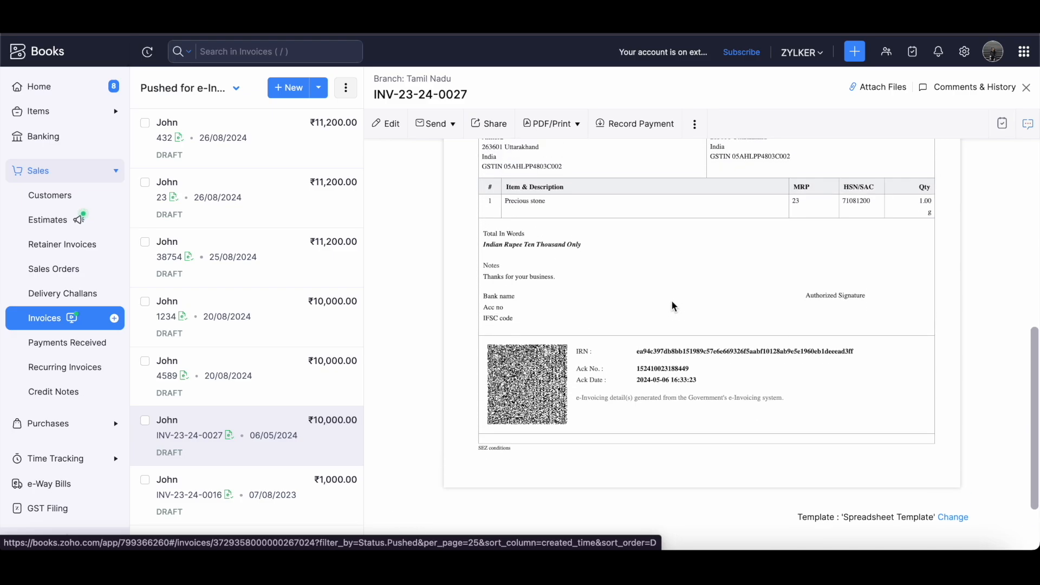
scroll(672, 300, "up", 1)
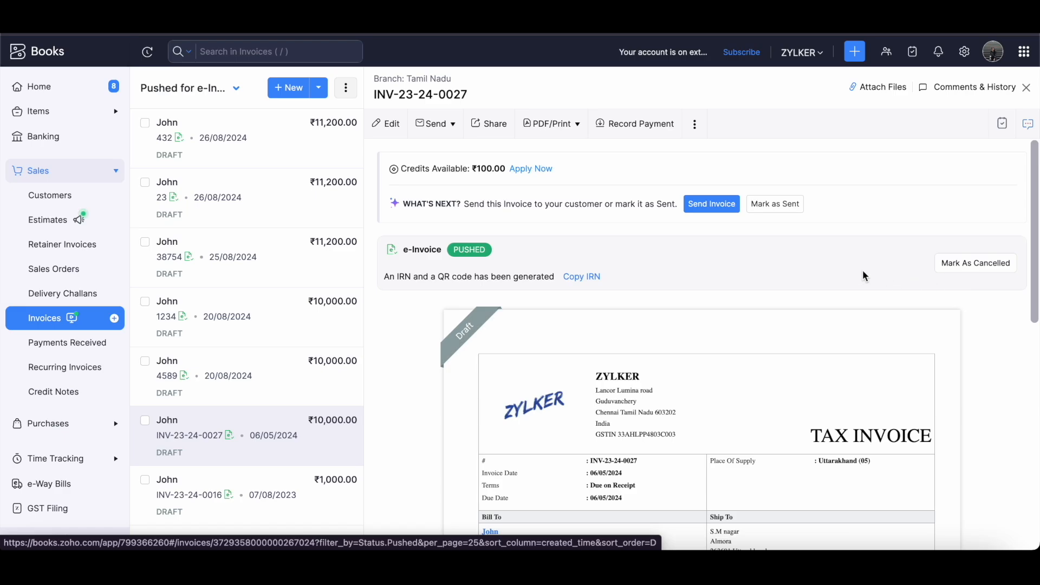
Mark INV-23-24-0027's e-Invoice as cancelled with reason 'Incorrect details'.
left_click(985, 270)
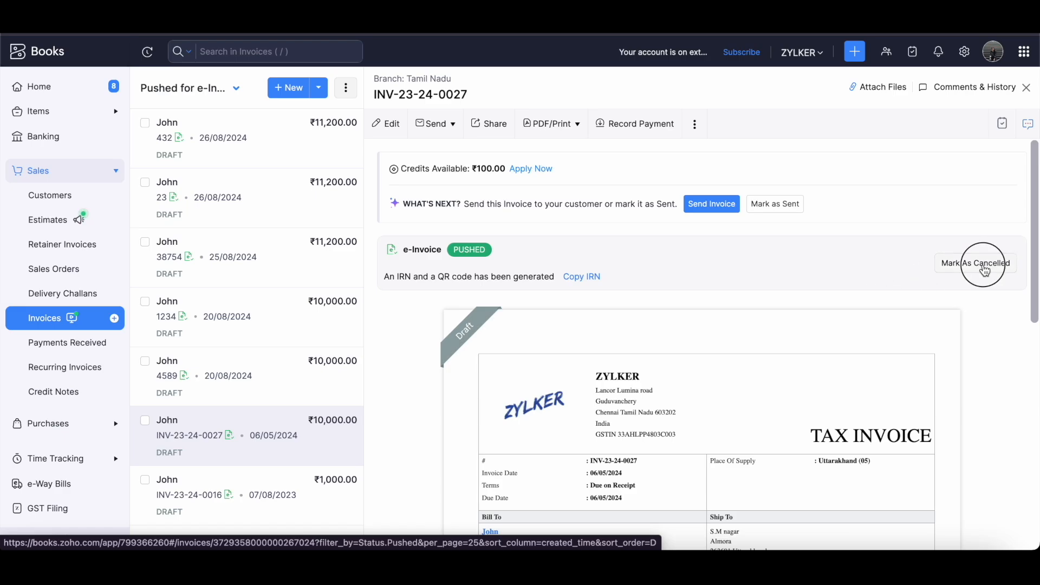
left_click(480, 94)
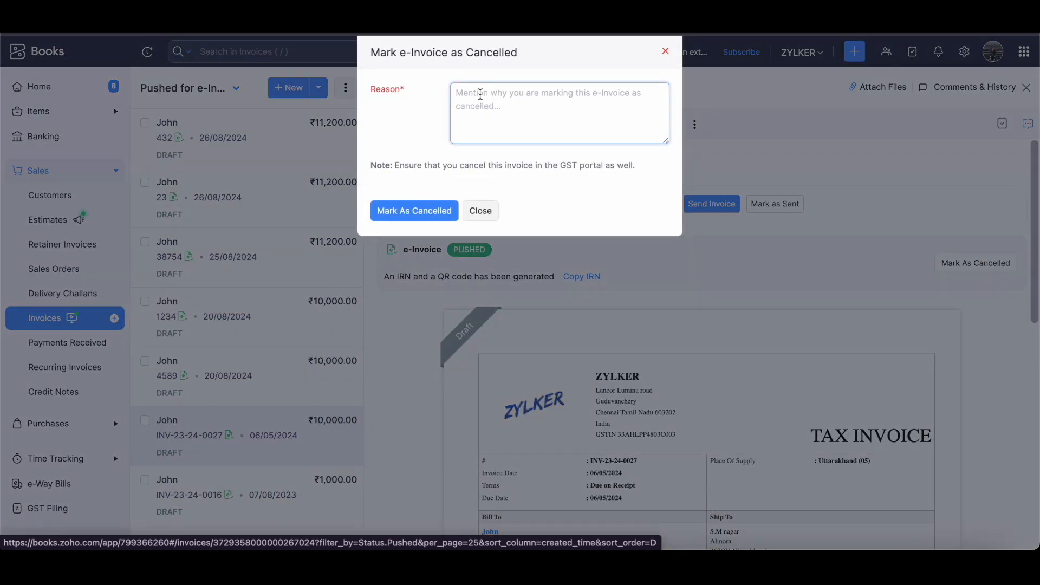
type("Incorrect ")
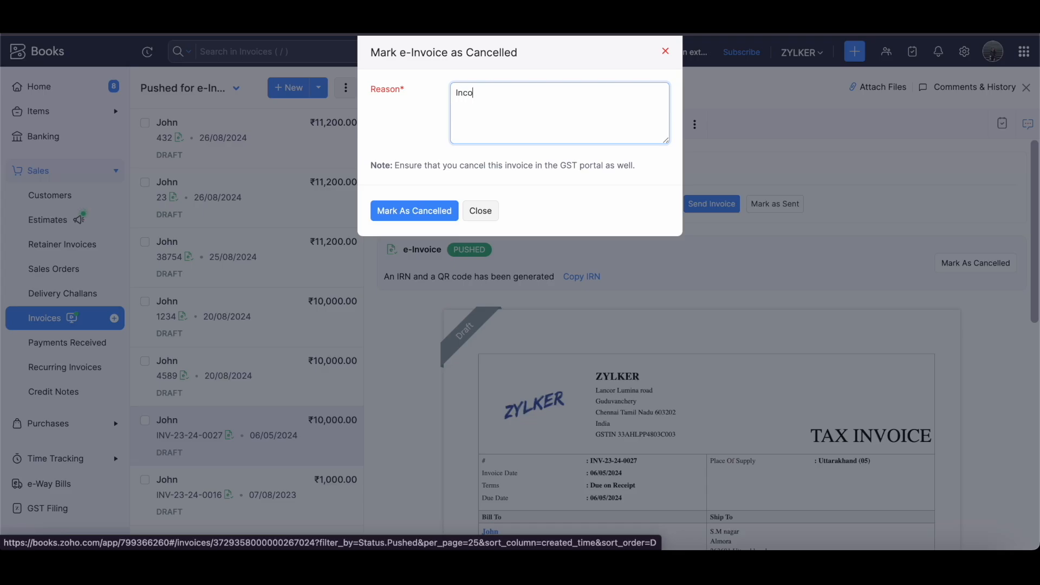
type("details")
left_click(415, 212)
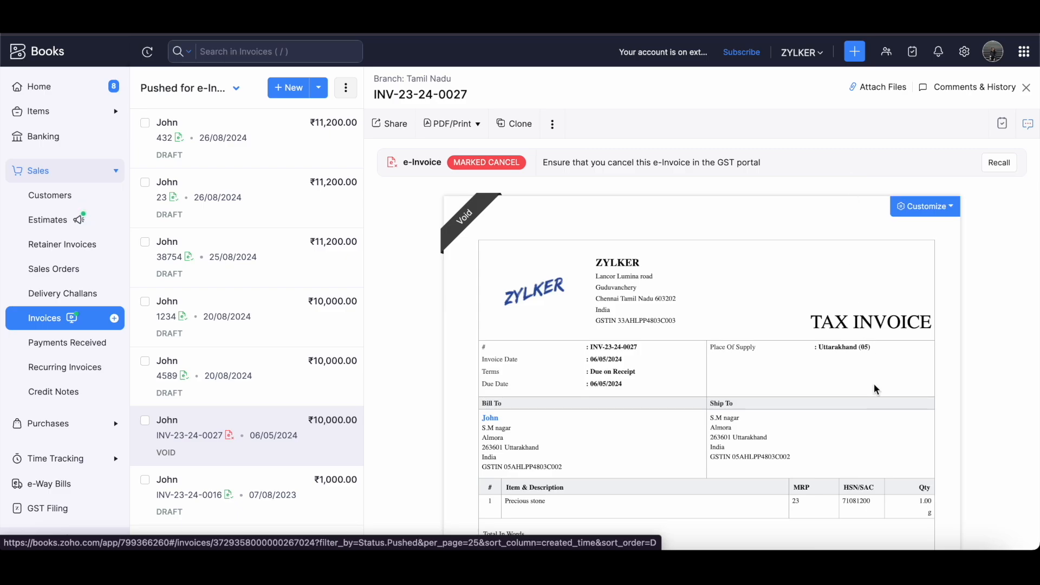
scroll(873, 383, "down", 2)
scroll(875, 385, "up", 2)
scroll(692, 405, "down", 2)
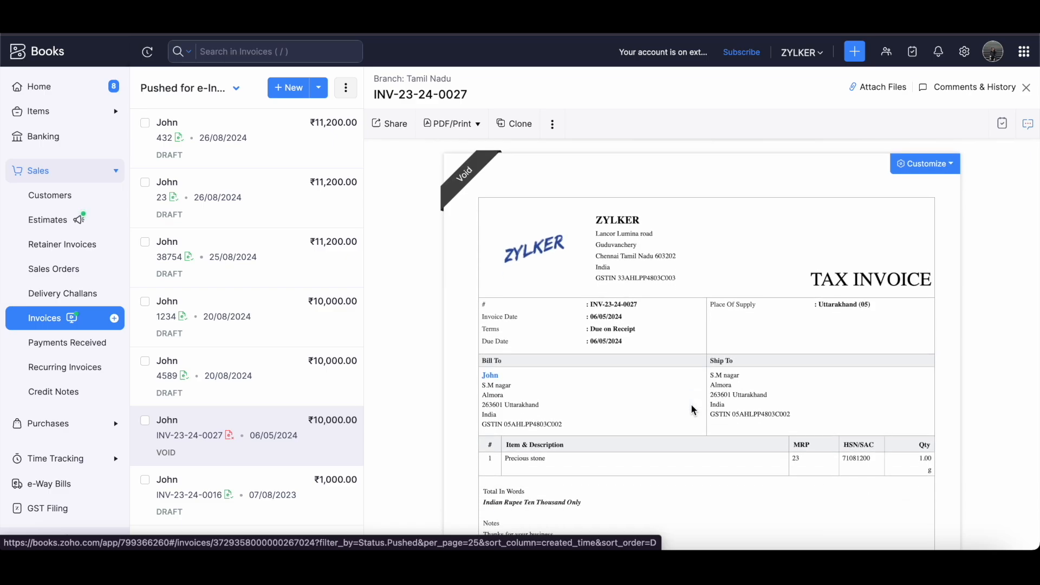
scroll(691, 404, "up", 2)
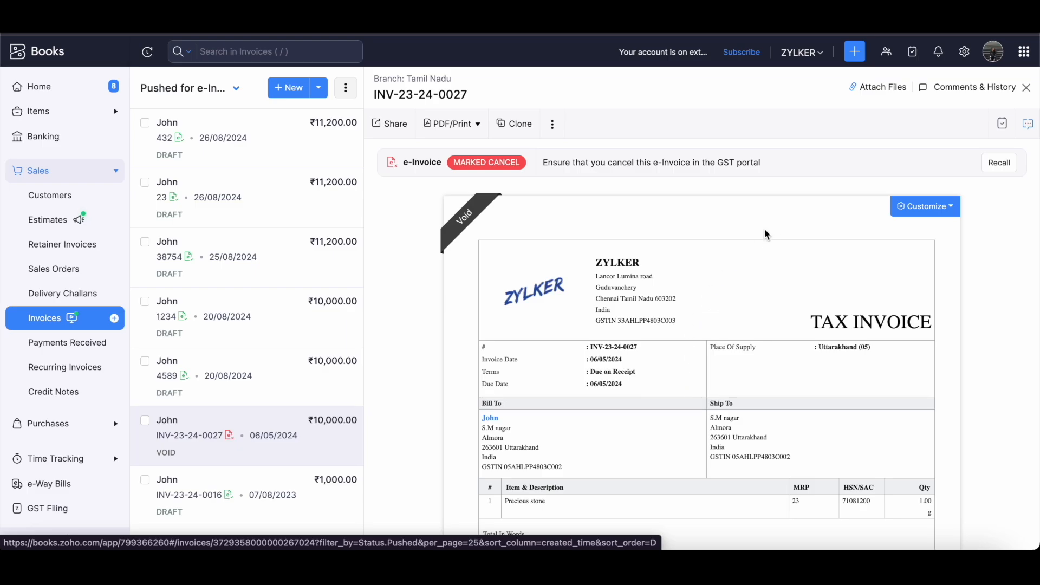
Recall INV-23-24-0027's cancelled e-Invoice and review its QR code and IRN details.
left_click(1004, 165)
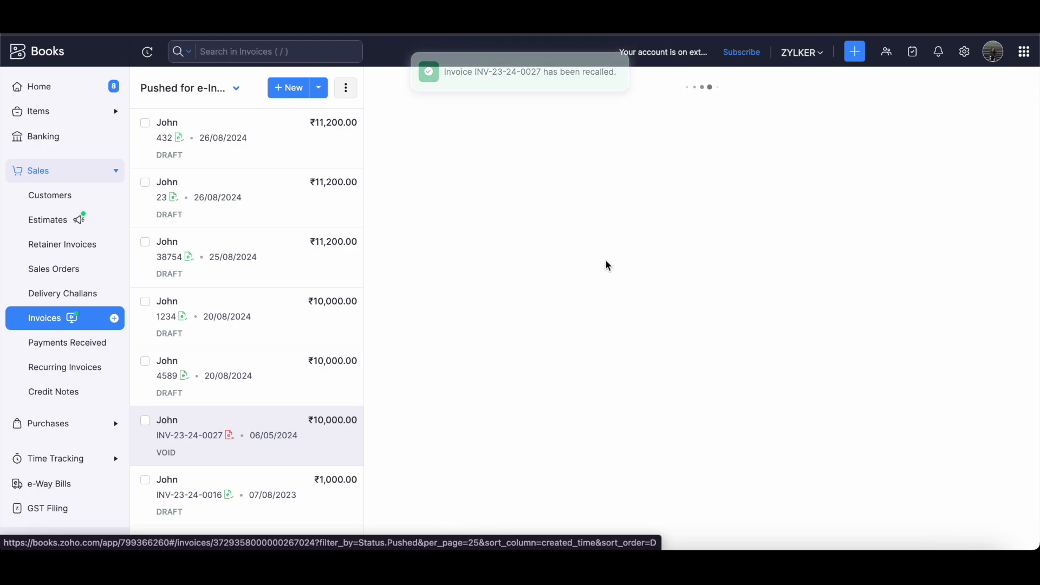
scroll(610, 396, "down", 10)
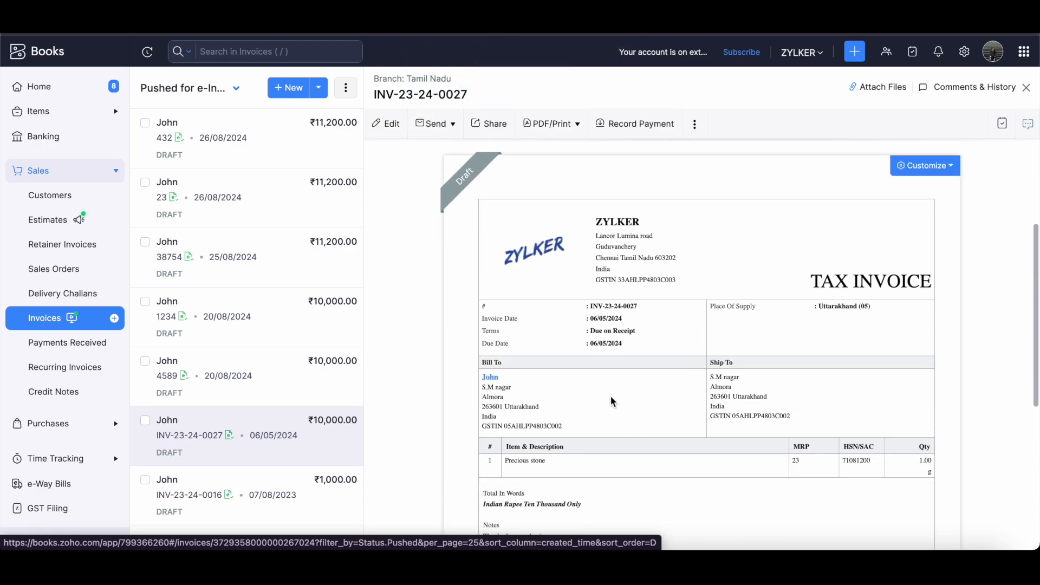
left_click_drag(487, 343, 943, 413)
left_click(941, 408)
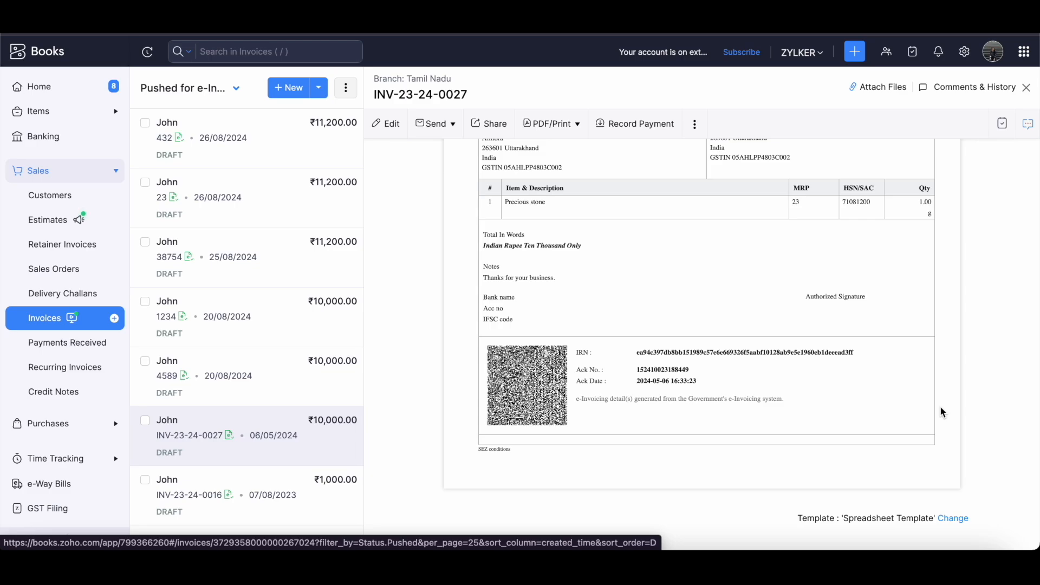
scroll(838, 299, "up", 3)
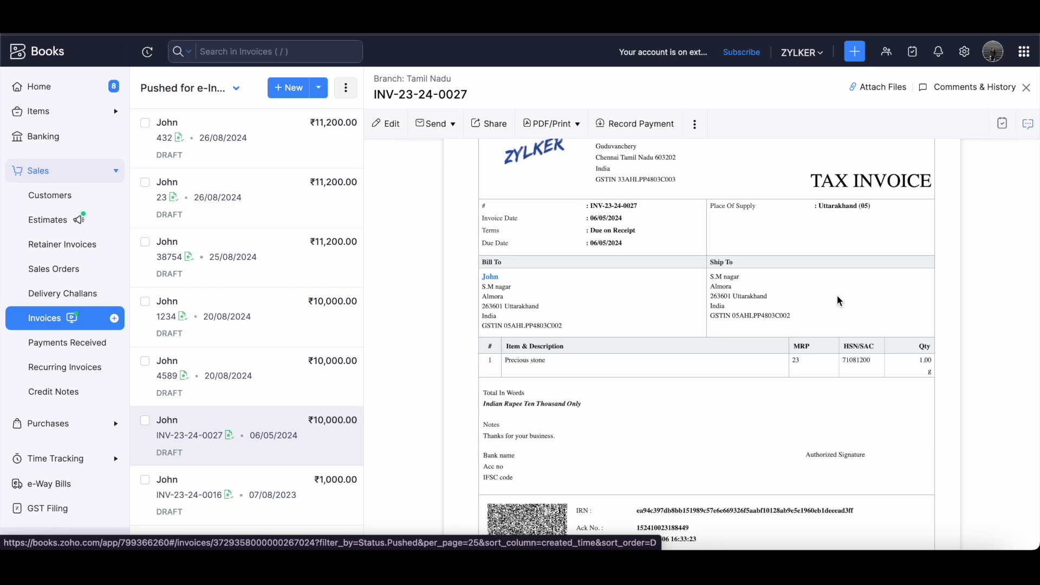
scroll(838, 297, "down", 2)
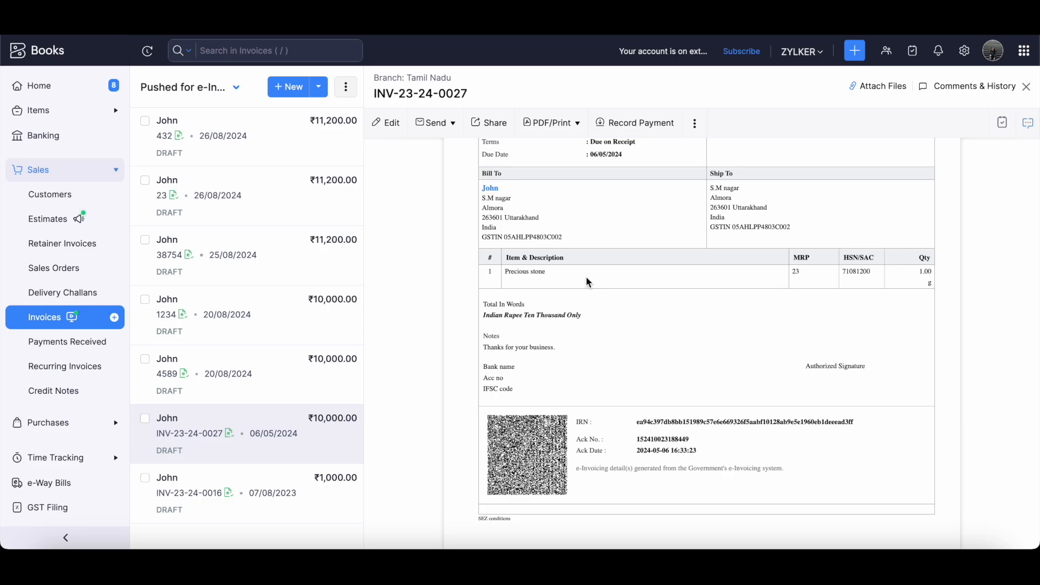
Close the invoice and switch the list to the All invoices view.
left_click(37, 325)
left_click(280, 92)
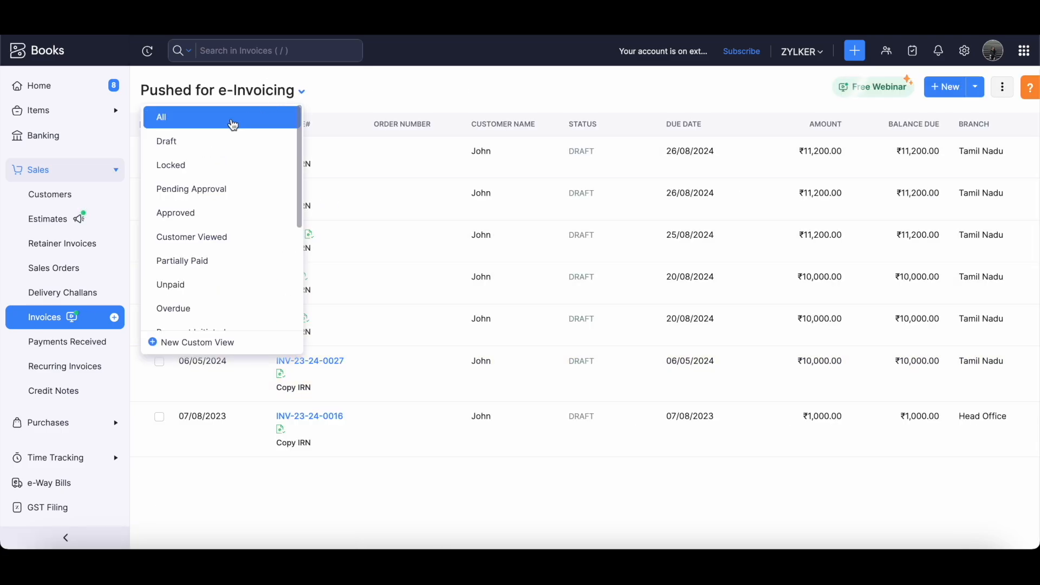
left_click(232, 121)
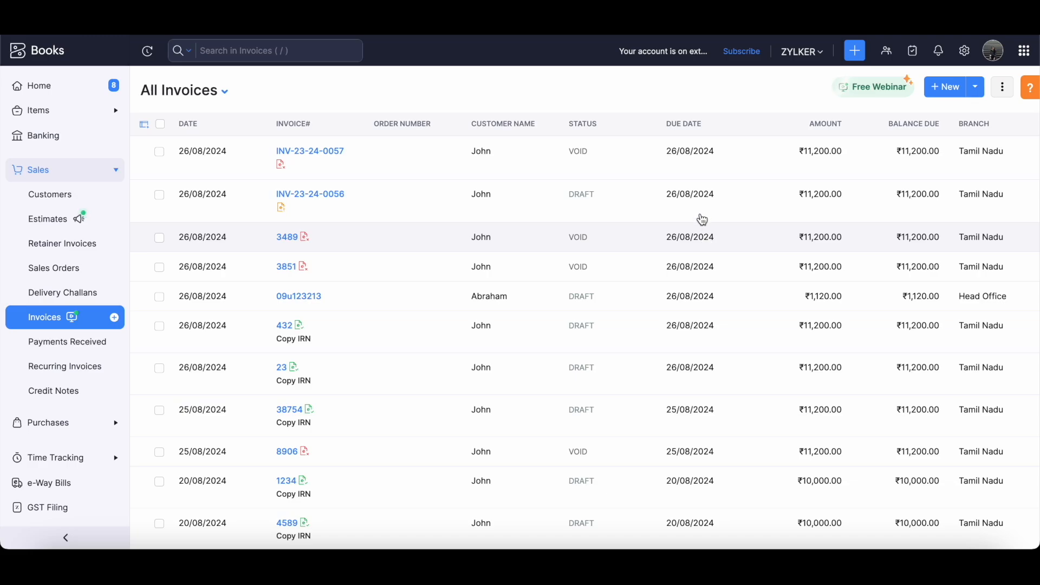
Open draft invoice INV-23-24-0056 and start Associate IRN Details from its more-options menu.
left_click(674, 297)
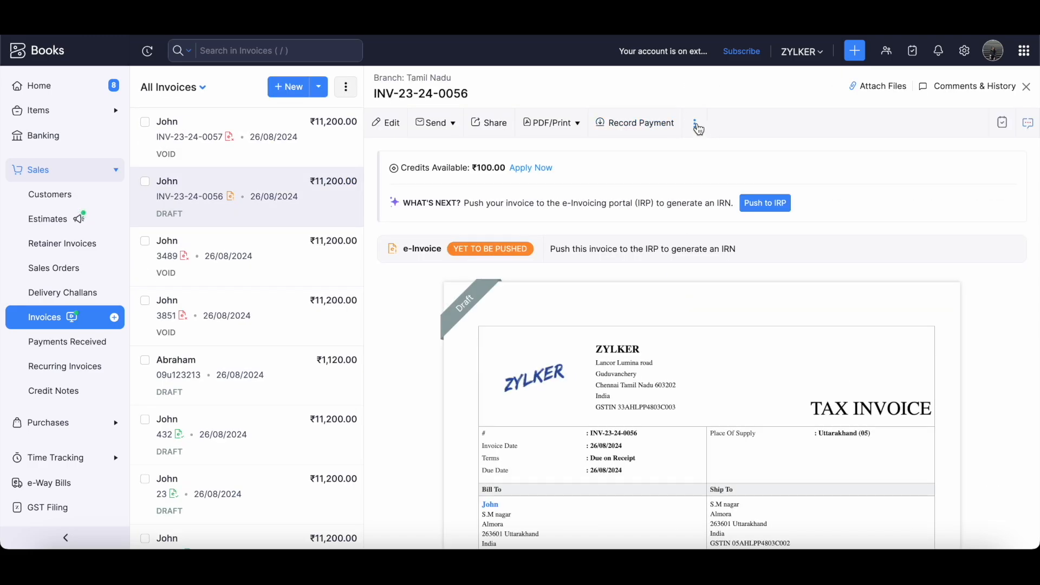
left_click(696, 125)
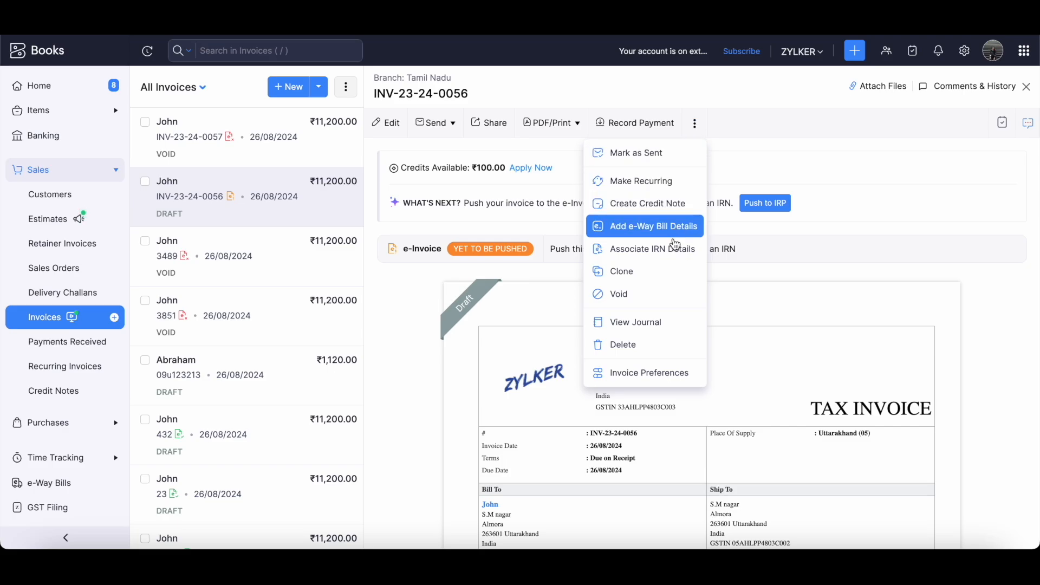
left_click(661, 251)
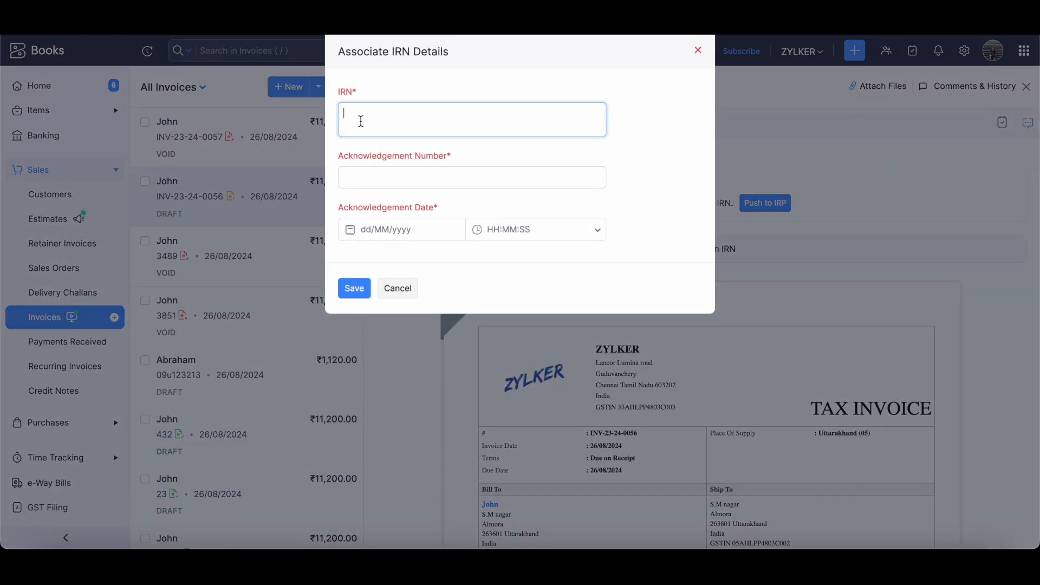
Close the Associate IRN Details form for INV-23-24-0056 without saving.
left_click(445, 171)
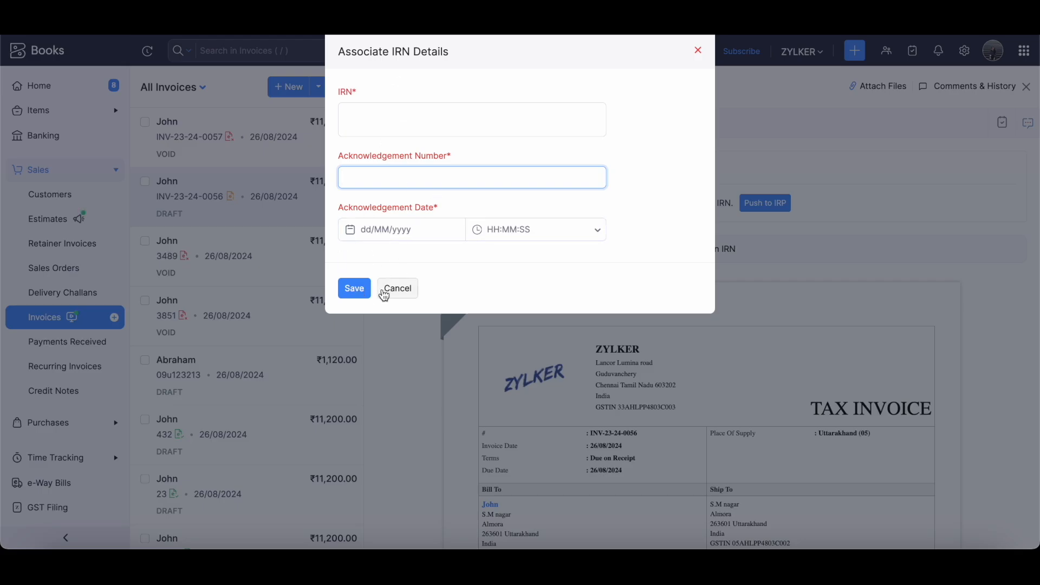
left_click(400, 288)
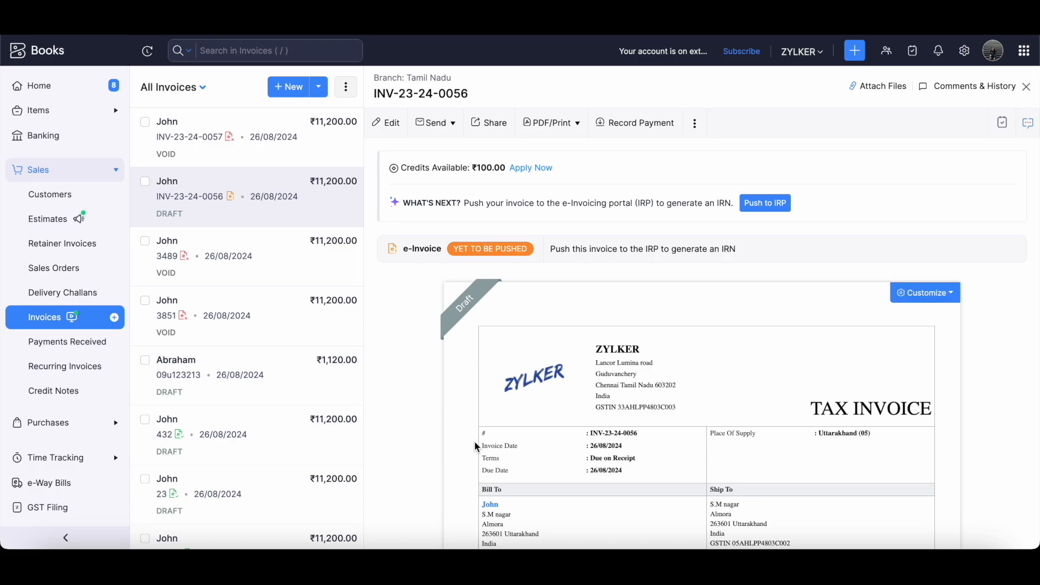
scroll(475, 443, "down", 7)
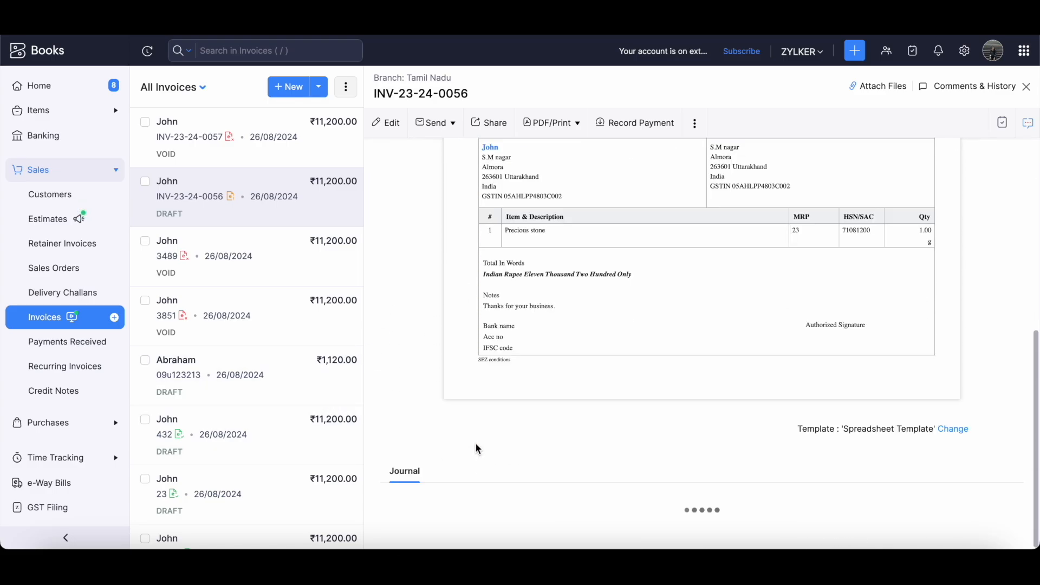
scroll(503, 274, "up", 7)
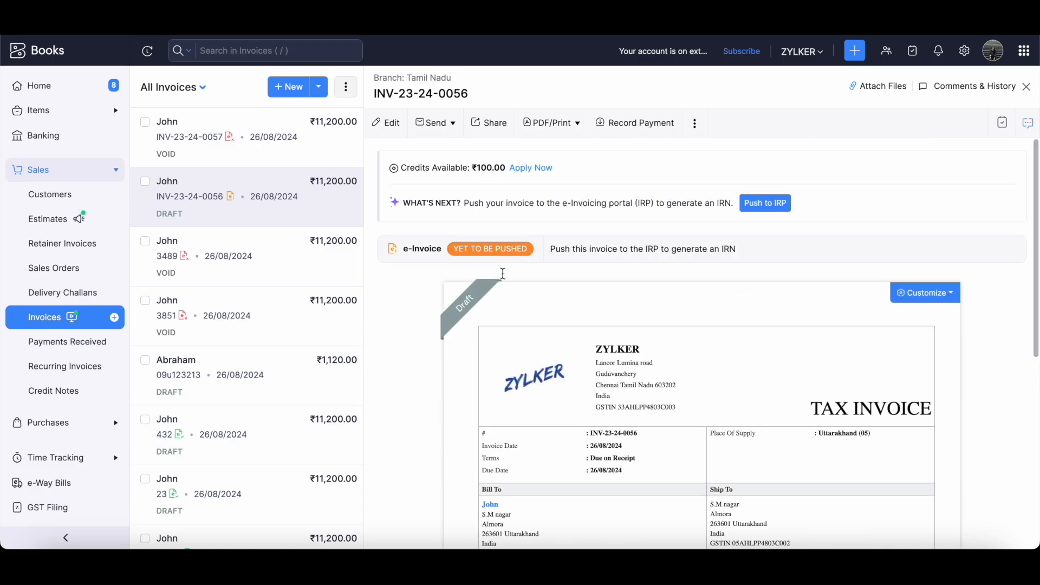
mouse_move(475, 319)
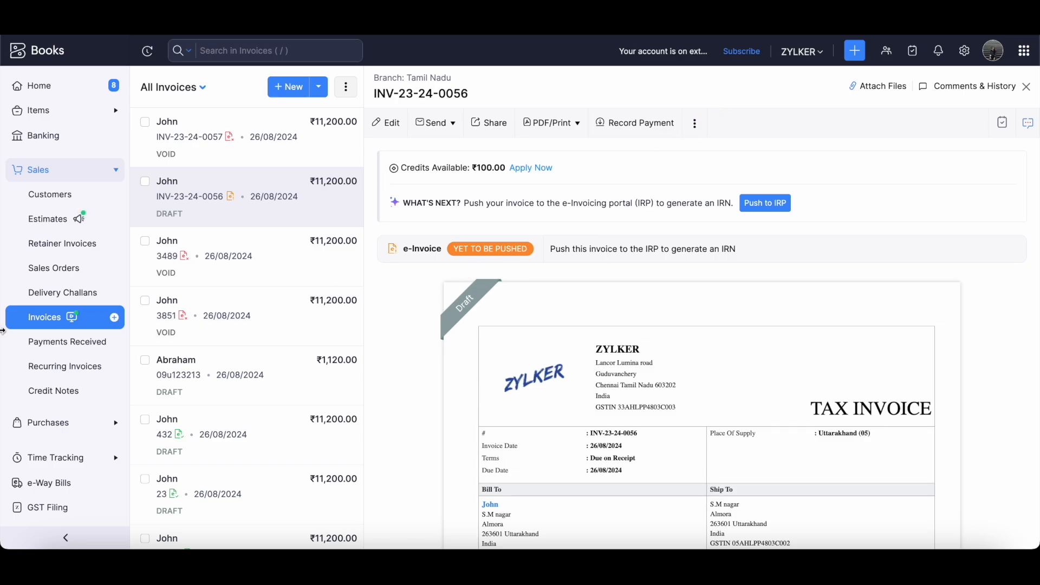
Return from the invoice details to the All Invoices table.
left_click(54, 324)
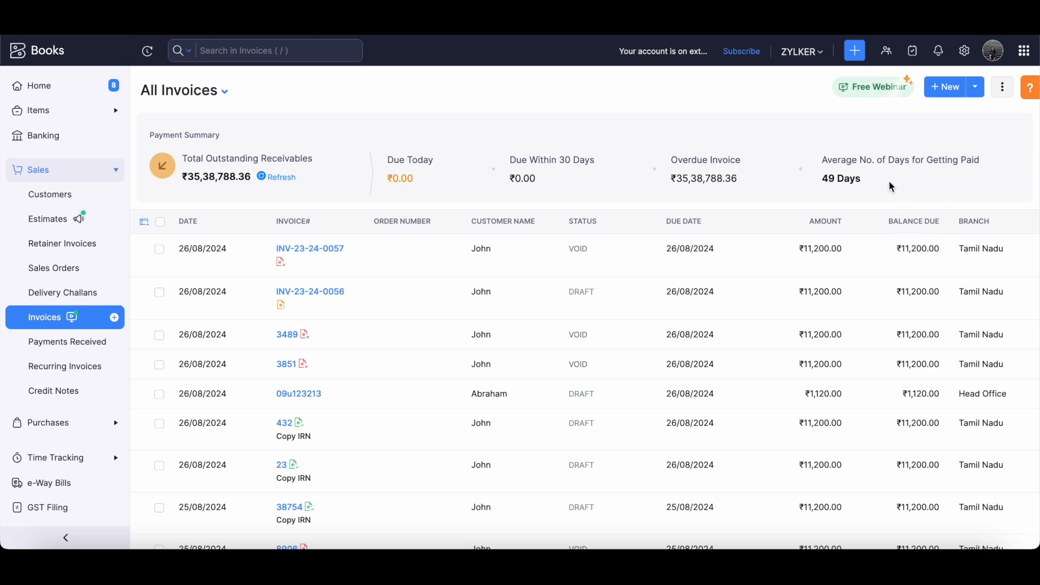
In e-Invoicing settings, disable edits to pushed transactions, then start re-enabling them.
left_click(969, 53)
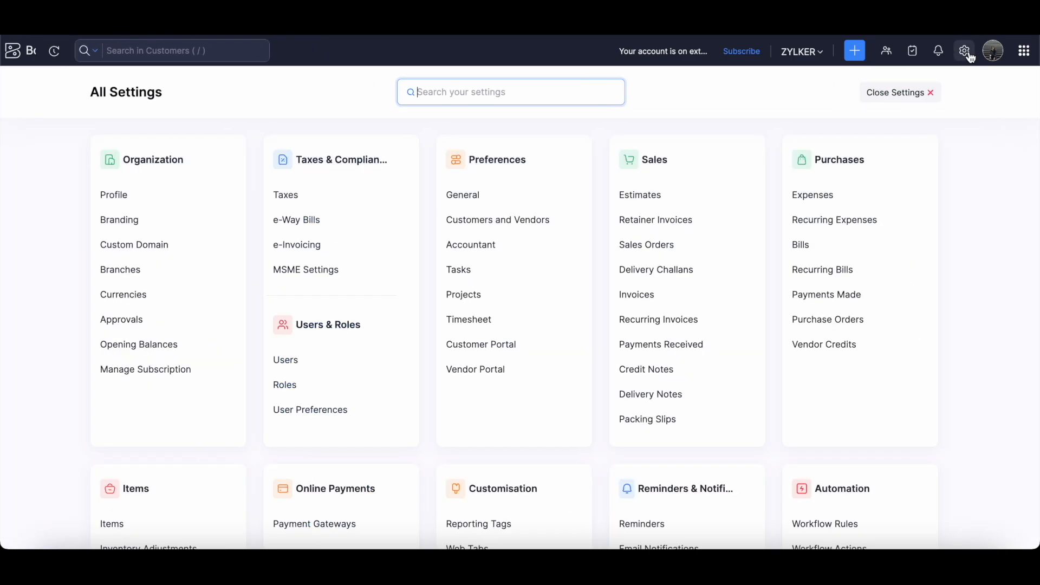
left_click(336, 248)
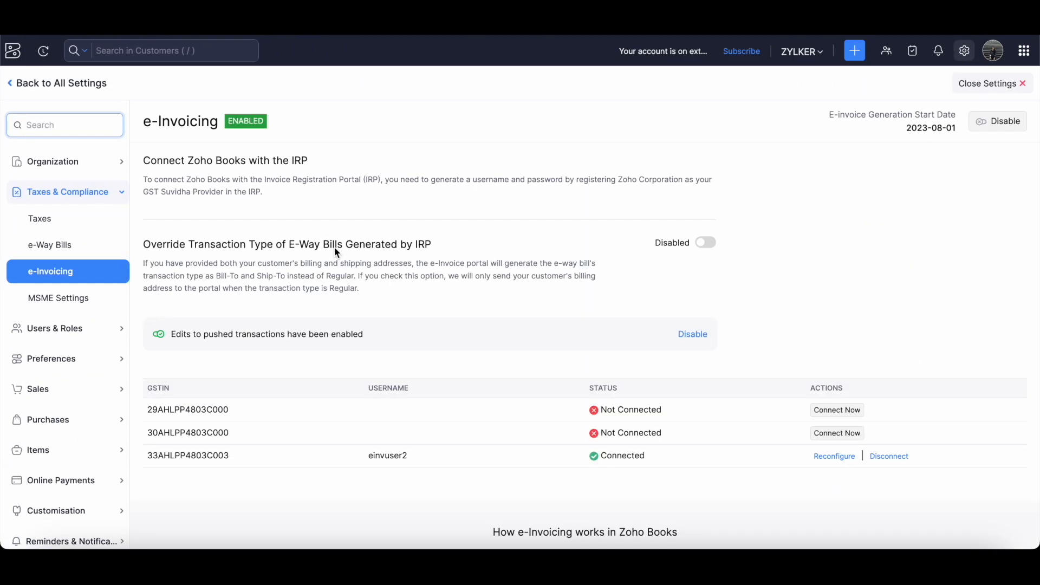
left_click(211, 244)
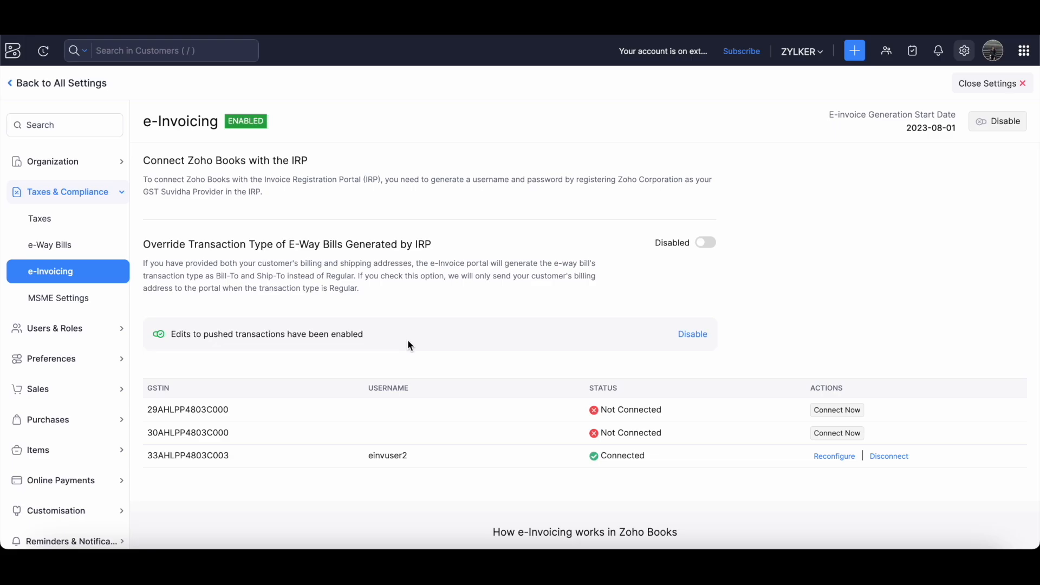
left_click(693, 334)
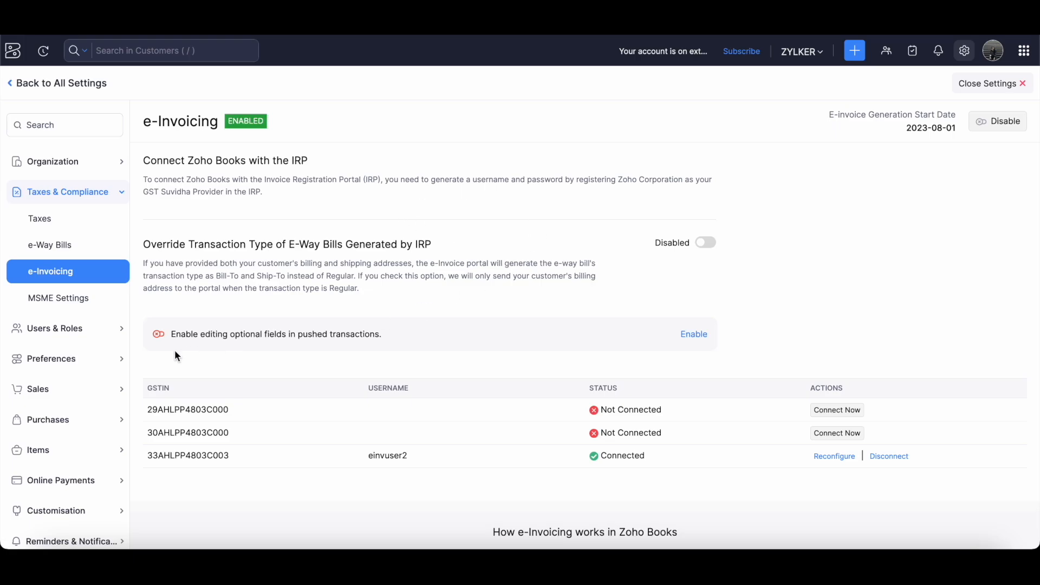
left_click(701, 340)
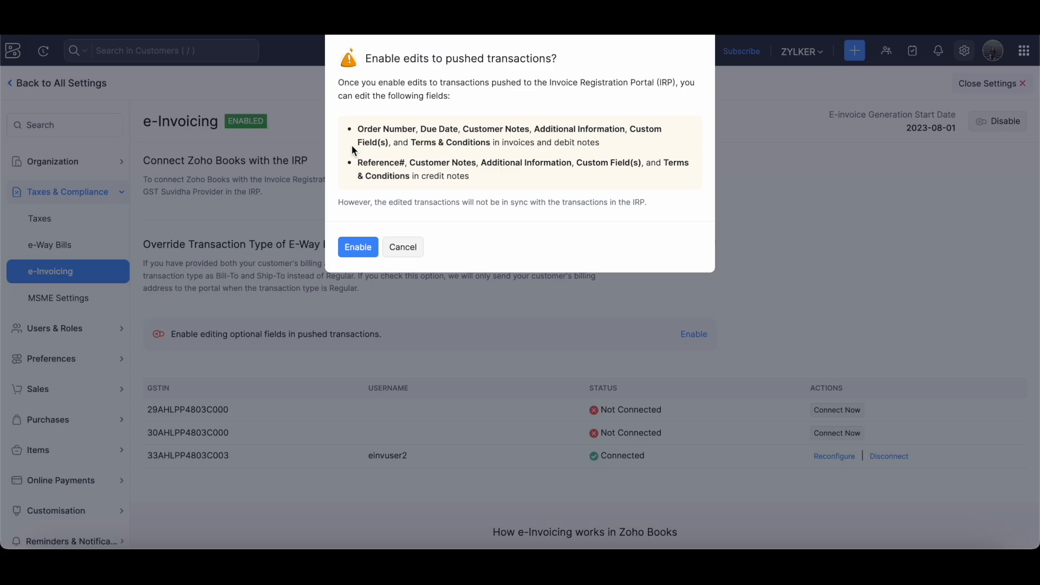
Confirm re-enabling edits to transactions already pushed to the IRP.
left_click(355, 247)
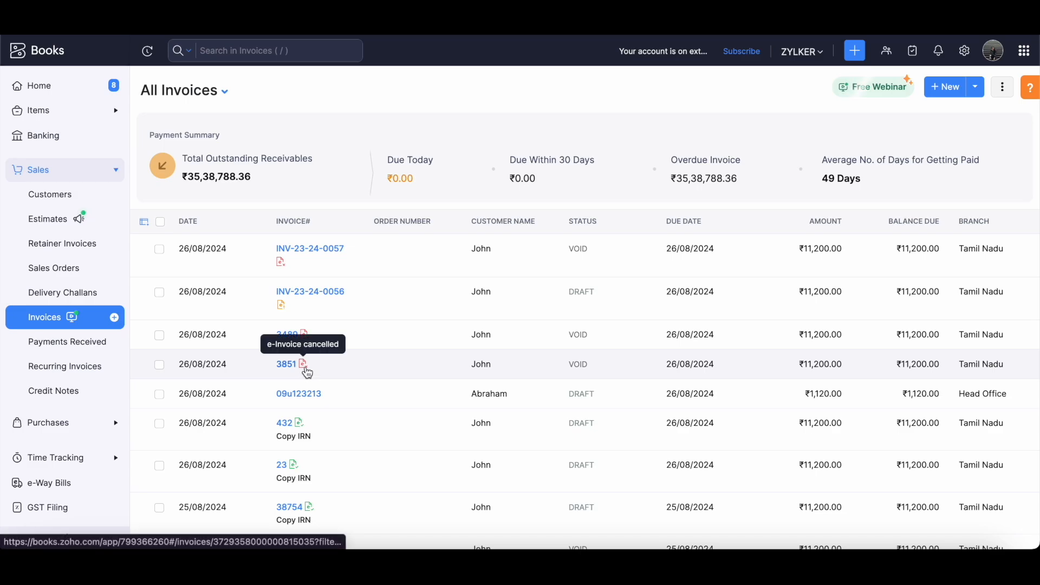
scroll(356, 423, "down", 1)
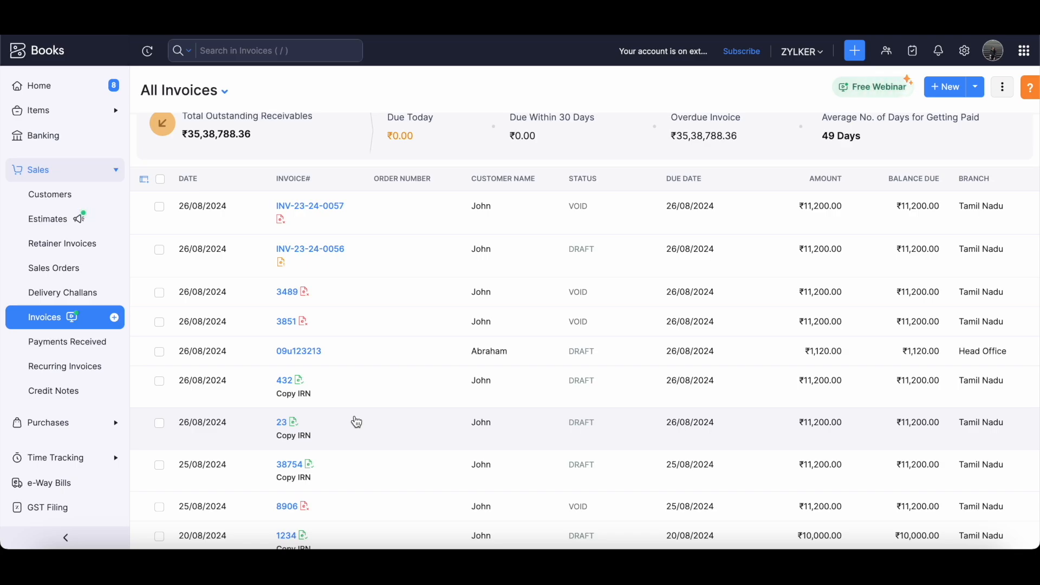
mouse_move(299, 383)
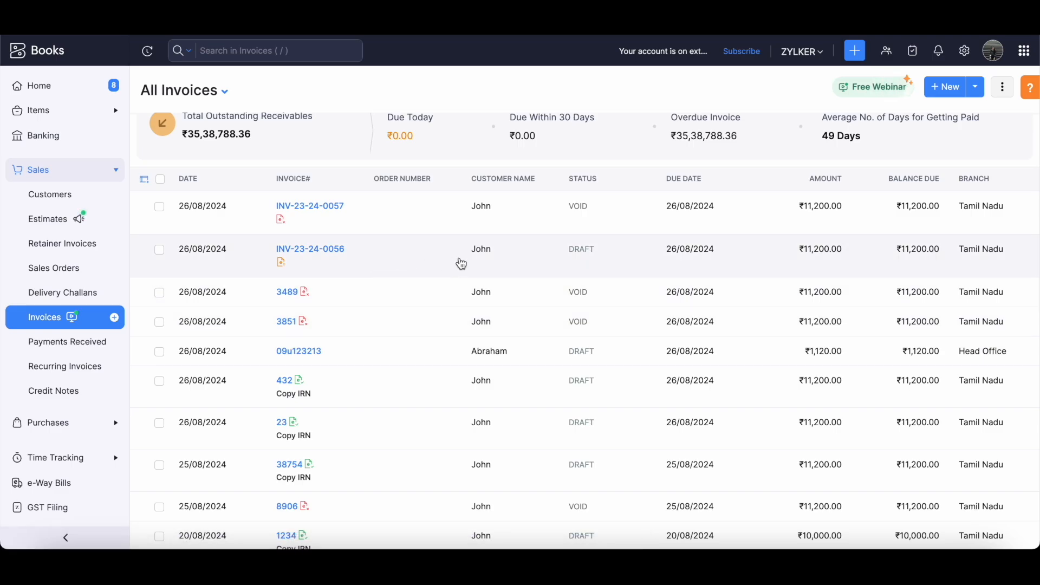
mouse_move(282, 269)
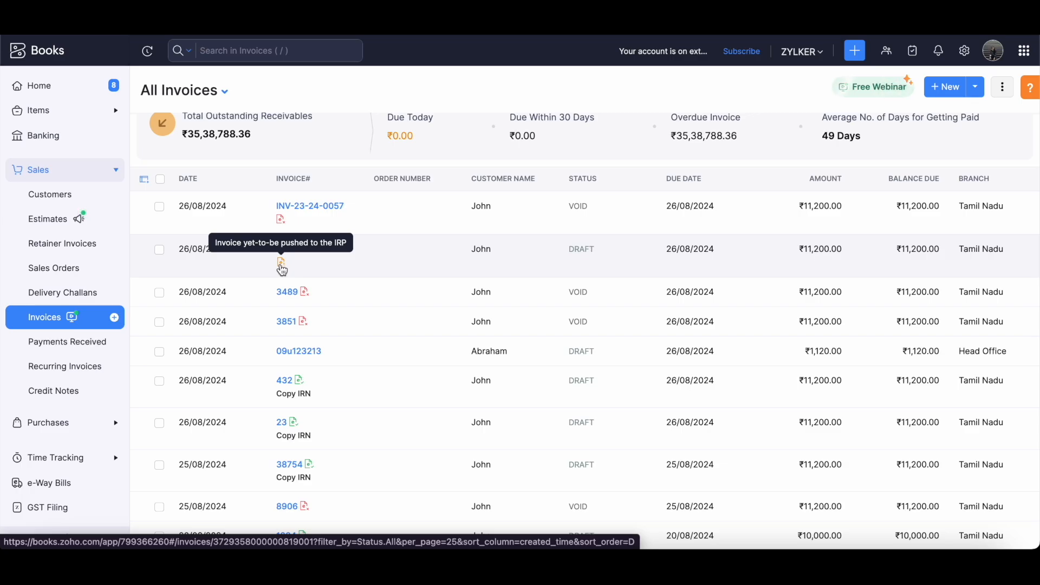
mouse_move(305, 295)
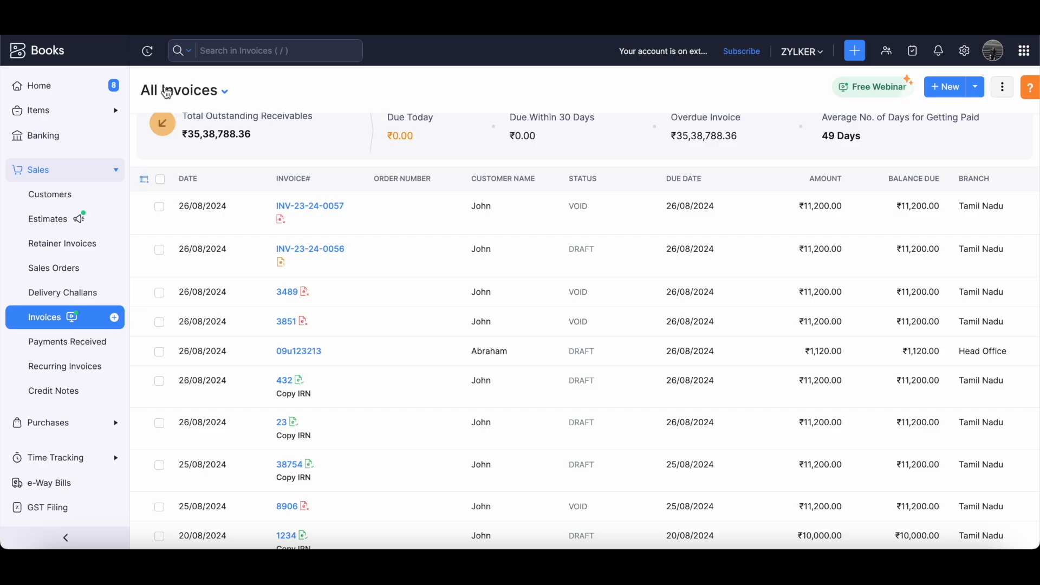
Switch the invoice list to the Failed on e-Invoicing view.
left_click(225, 98)
scroll(222, 276, "down", 3)
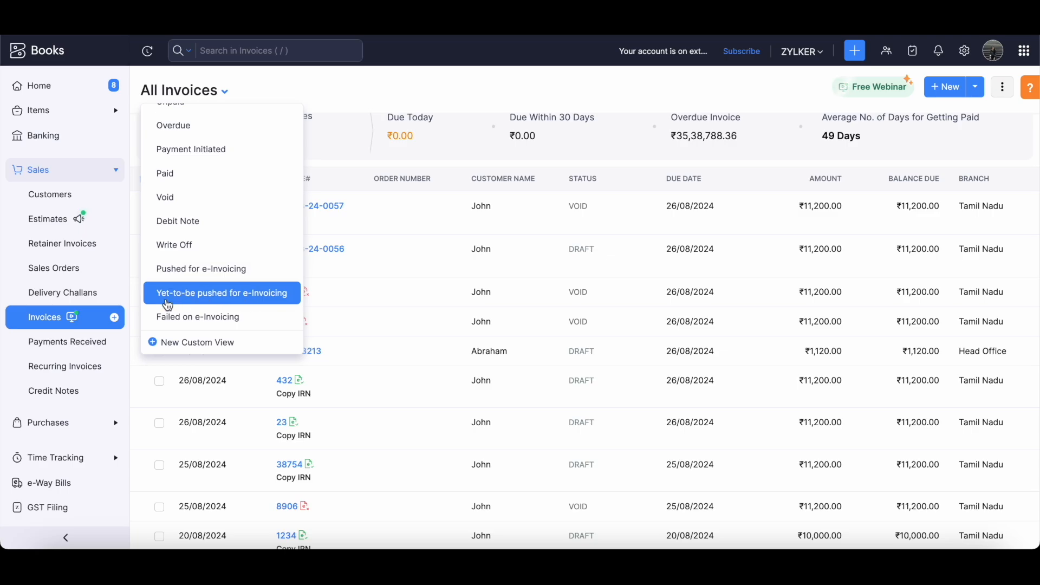
left_click(232, 320)
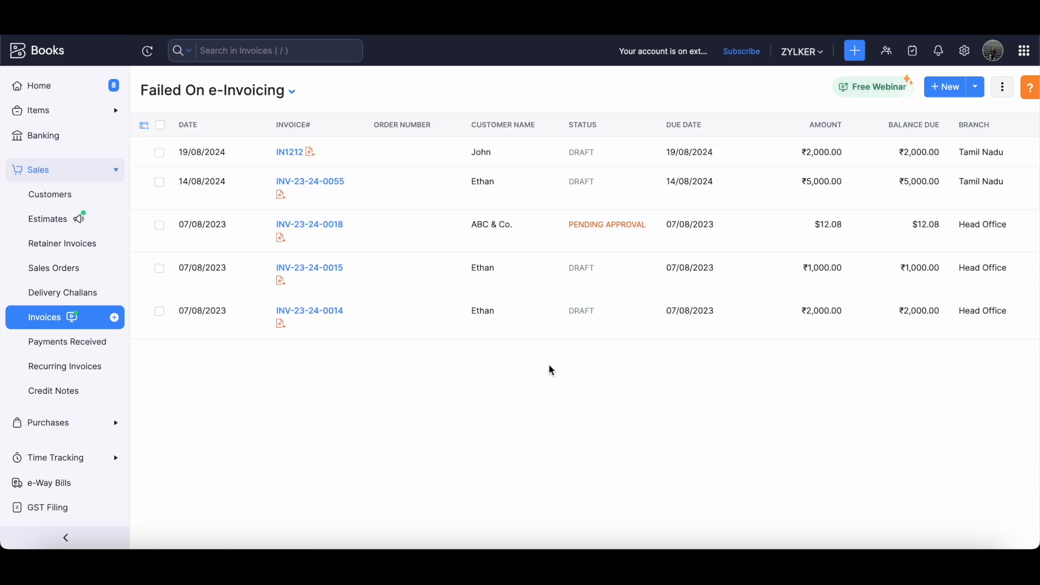